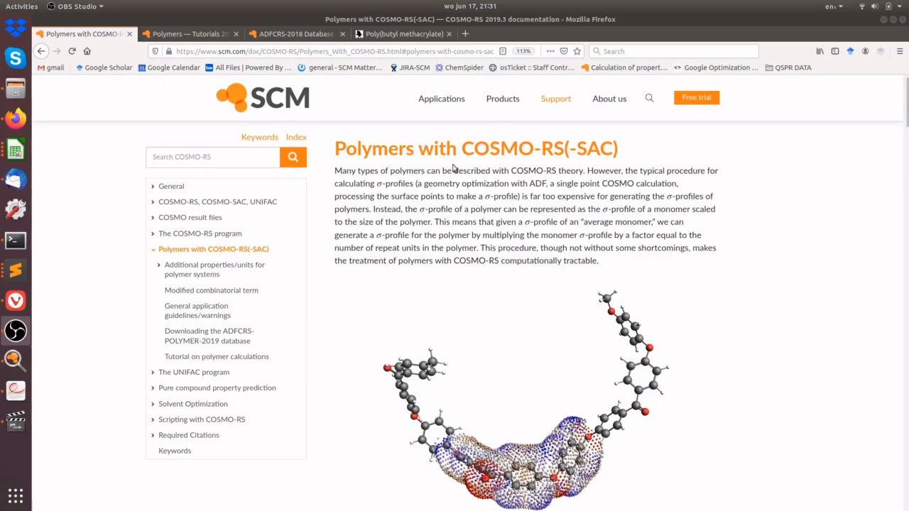
Step: Review the Polymers tutorial, the ADFCRS-POLYMERS-2019 Database page and the Polymers with COSMO-RS(-SAC) introduction with its PEEK trimer figure
left_click(191, 34)
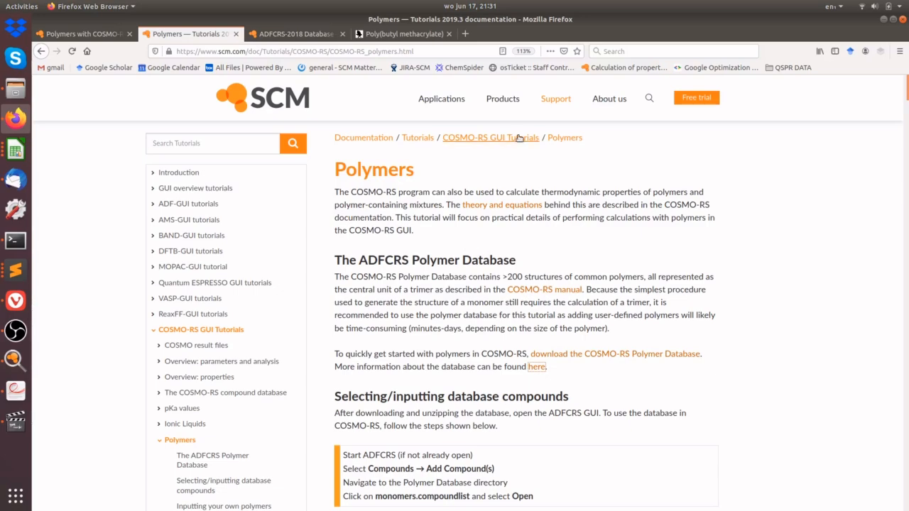
left_click(293, 37)
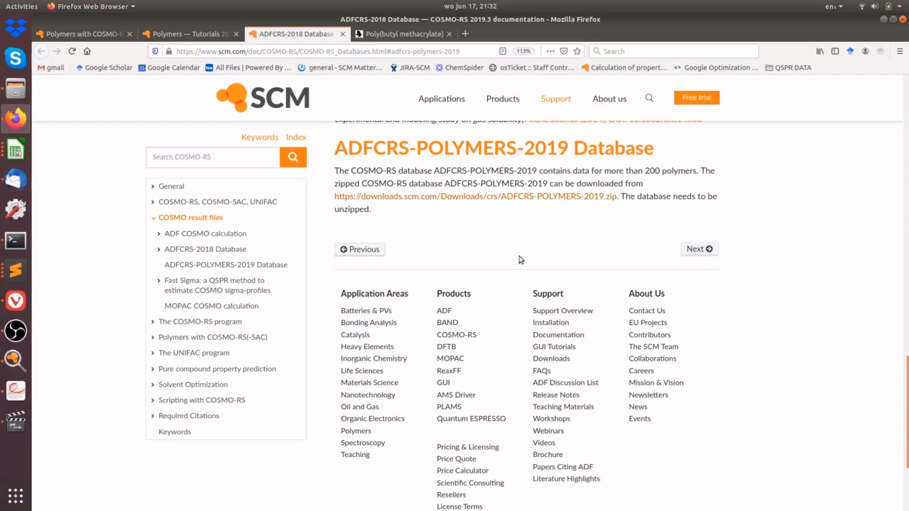
left_click(85, 39)
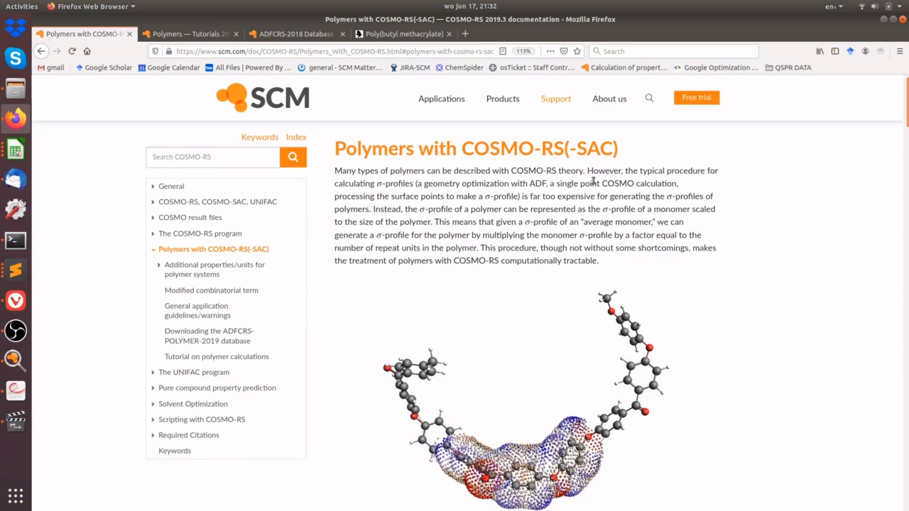
scroll(594, 181, "down", 1)
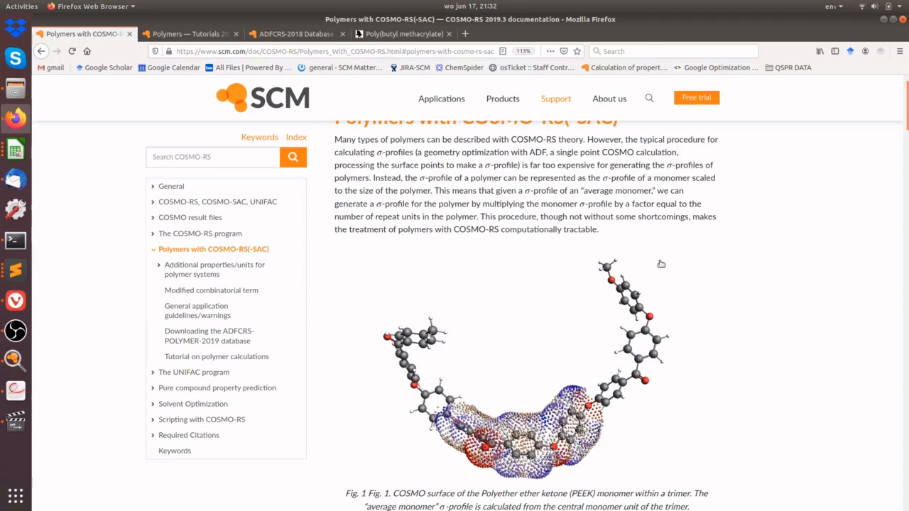
scroll(710, 291, "down", 1)
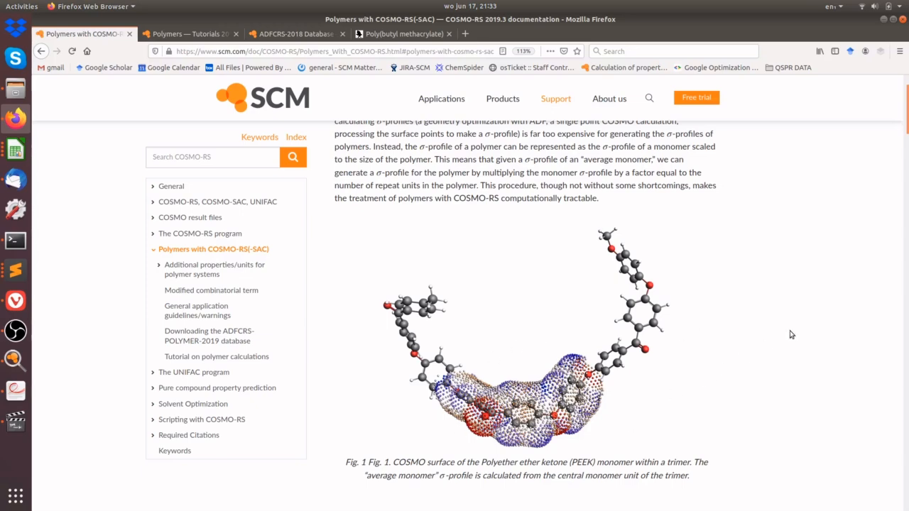
scroll(791, 334, "down", 1)
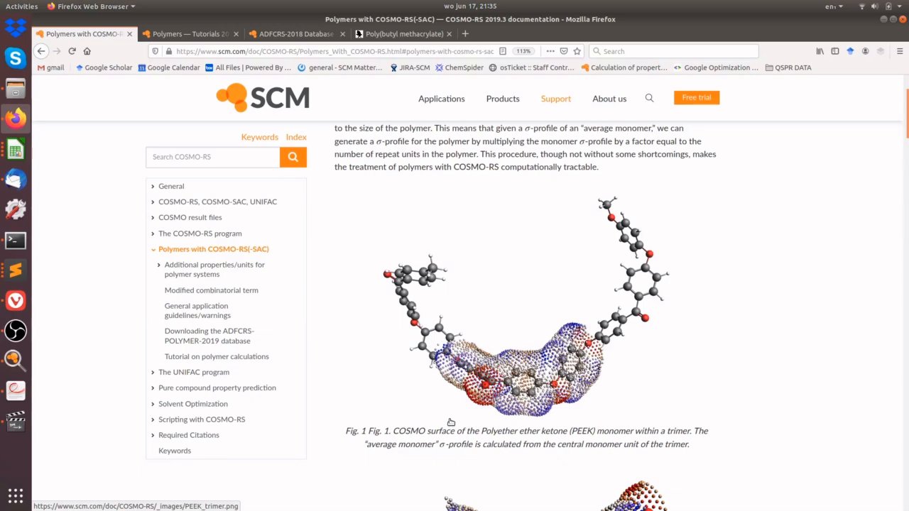
Step: Read the Modified combinatorial term section and the note on Flory-Huggins parameters for systems with more than 2 components
left_click(235, 291)
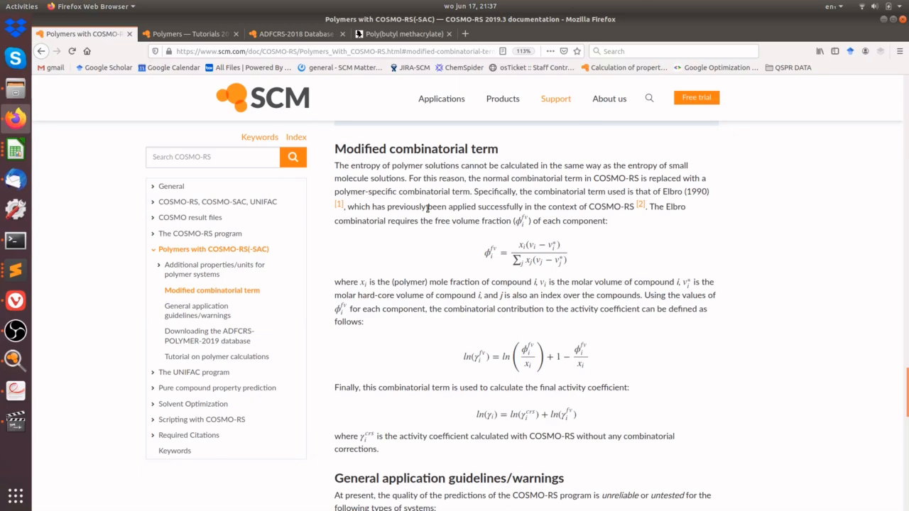
scroll(568, 347, "down", 1)
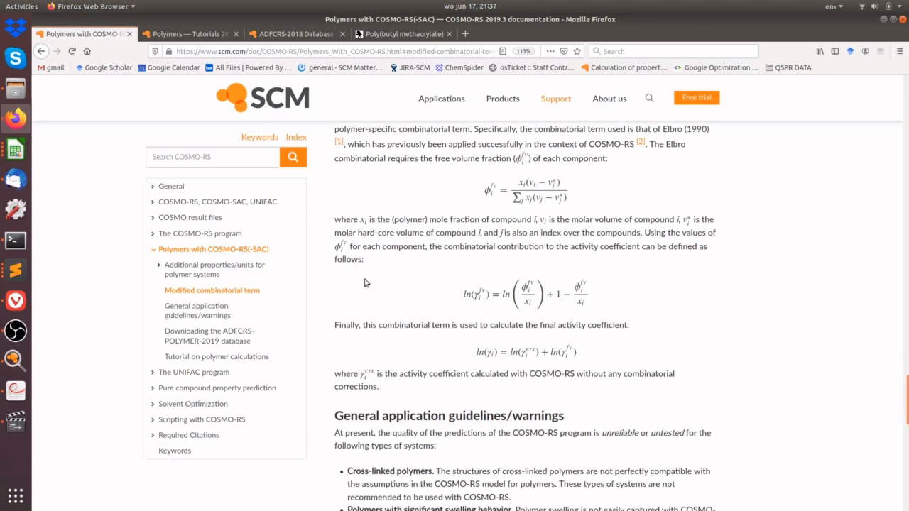
scroll(457, 271, "up", 2)
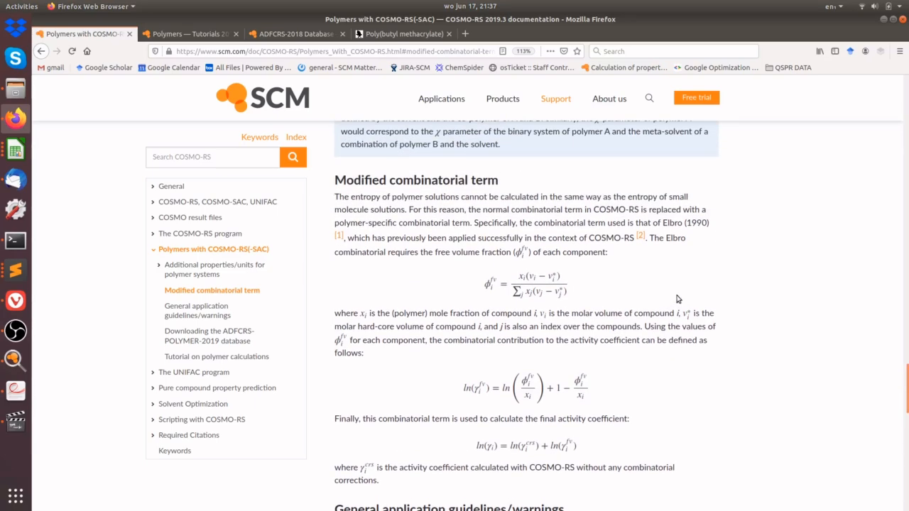
scroll(676, 299, "up", 5)
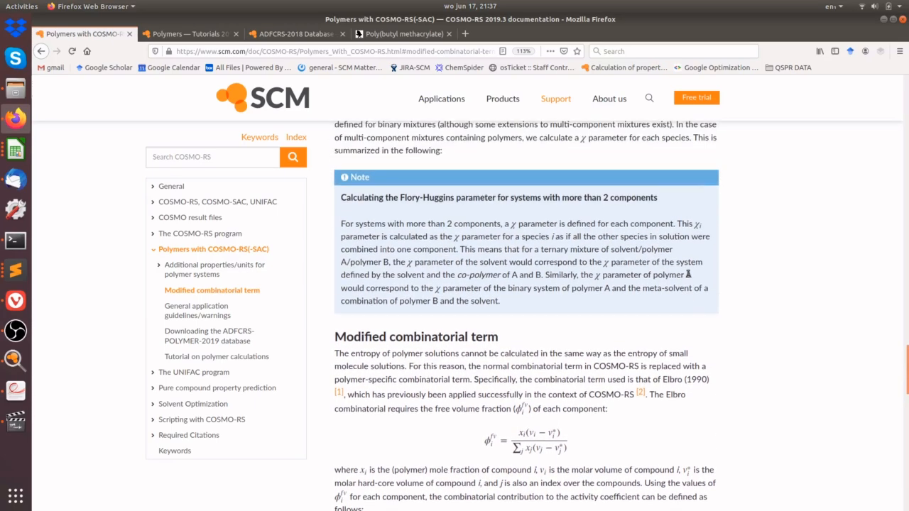
Step: Switch to ADFinput, build a C-C-O chain with single bonds and add the missing hydrogens
left_click(12, 365)
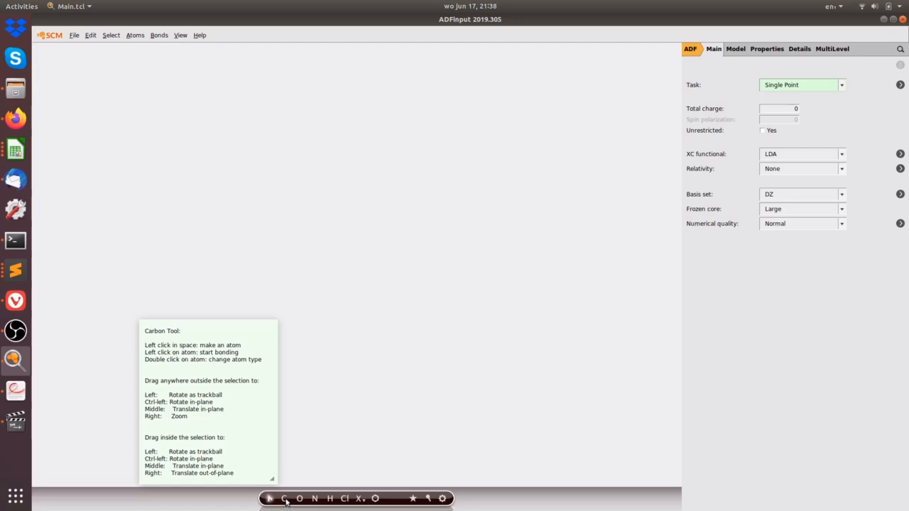
left_click(284, 500)
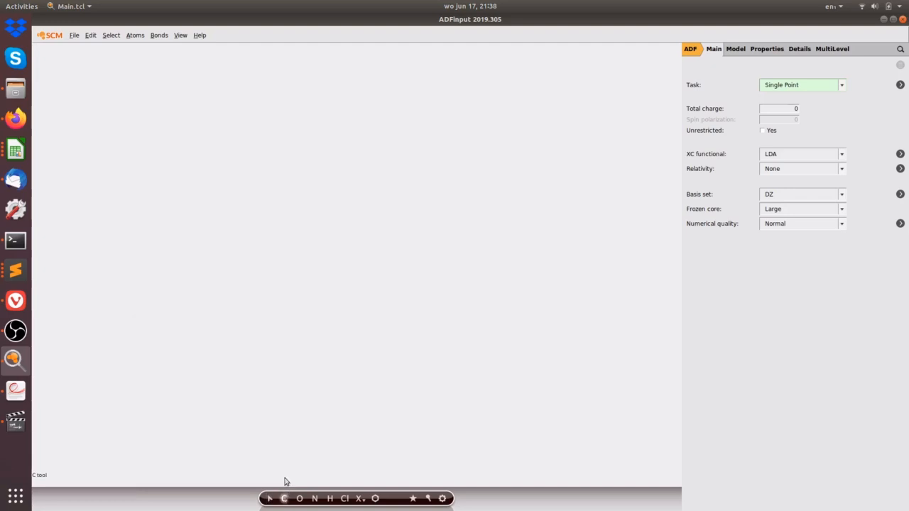
left_click(260, 304)
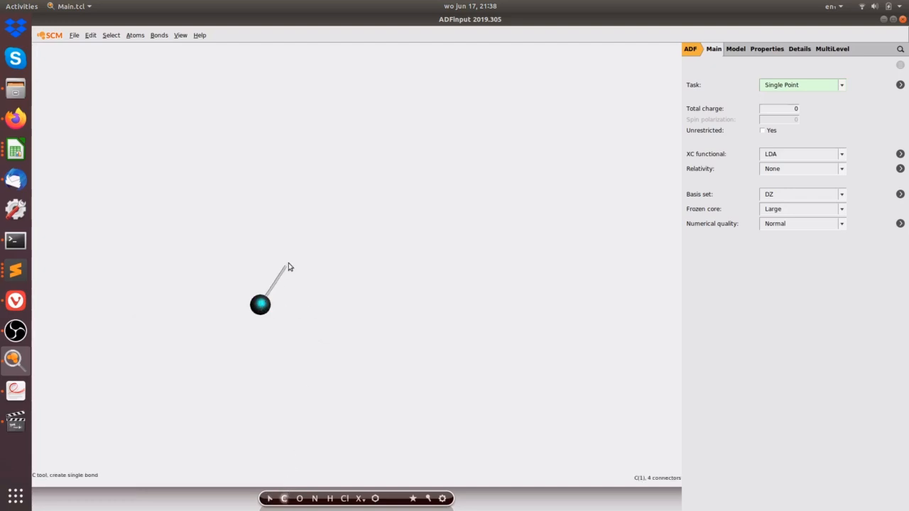
left_click(311, 267)
key("o")
left_click(314, 302)
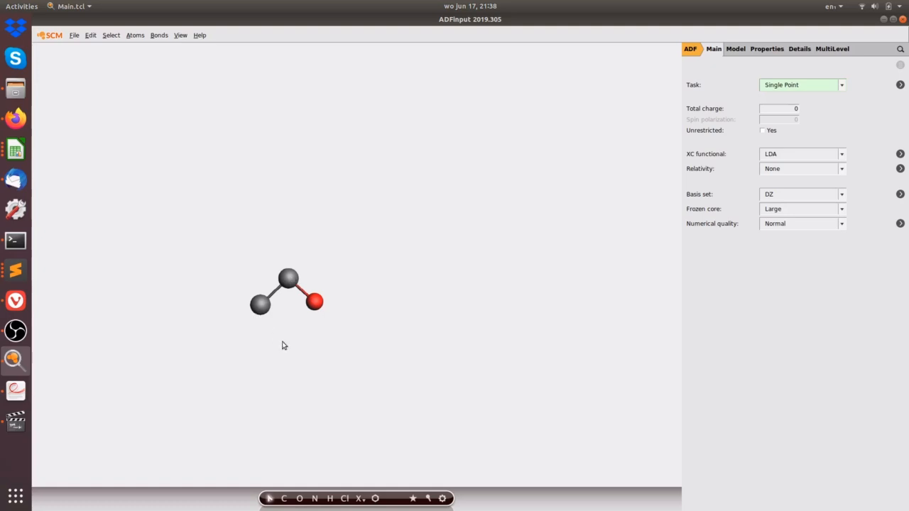
key("ctrl+h")
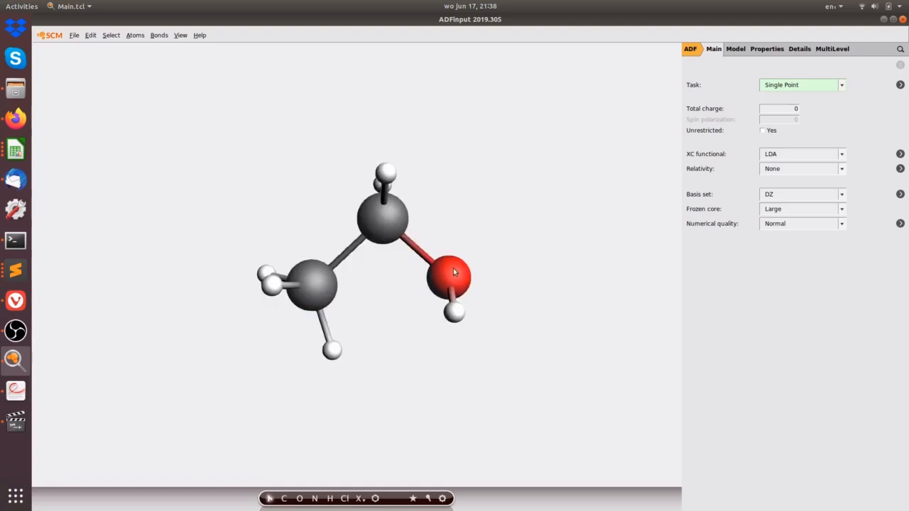
Step: Move the hydroxyl hydrogen outward to extend the chain and pre-optimize the molecule's geometry with UFF
left_click_drag(434, 345, 486, 249)
left_click_drag(442, 323, 405, 373)
left_click_drag(476, 275, 488, 308)
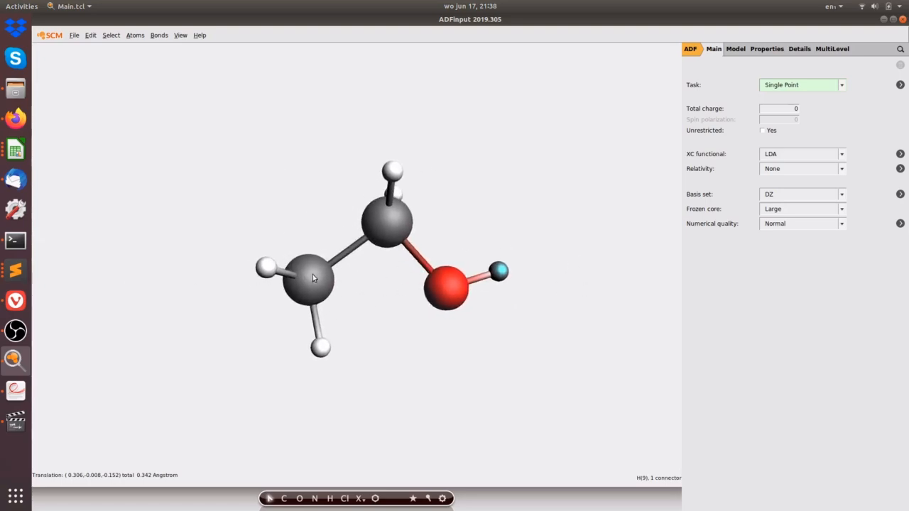
left_click(445, 494)
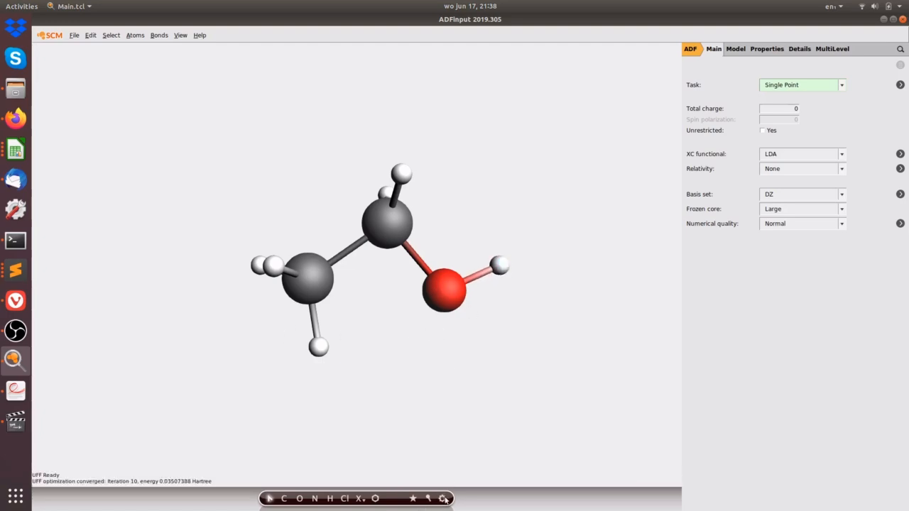
left_click(444, 499)
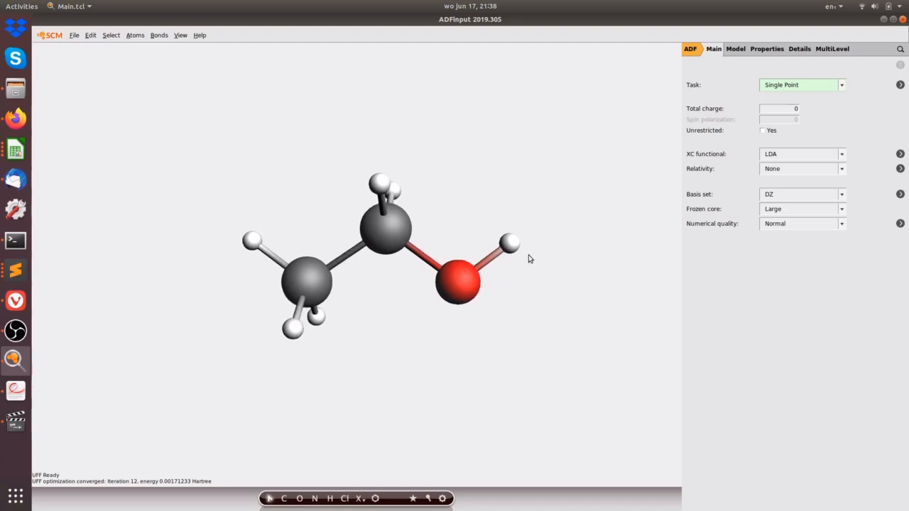
Step: Change the hydroxyl hydrogen and the outermost methyl hydrogen at the opposite chain end to dummy atoms
left_click(510, 244)
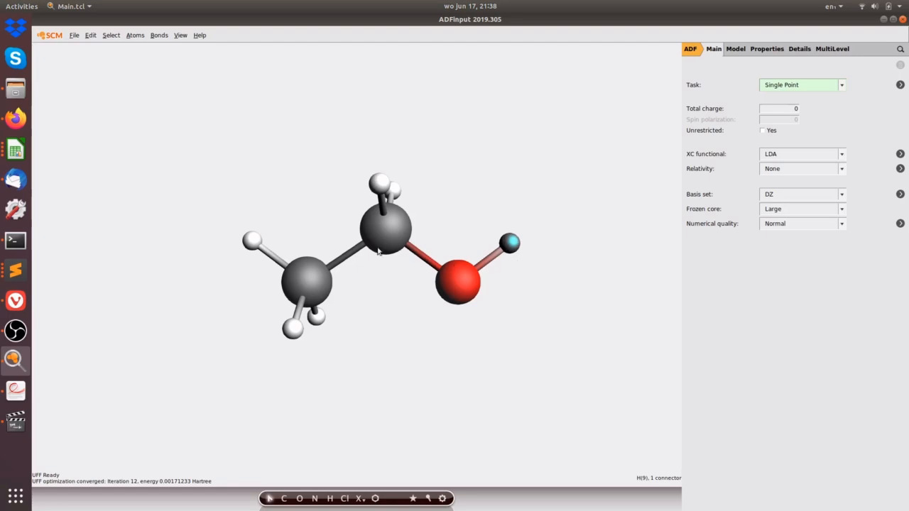
left_click(250, 244, "shift")
left_click_drag(396, 261, 413, 264)
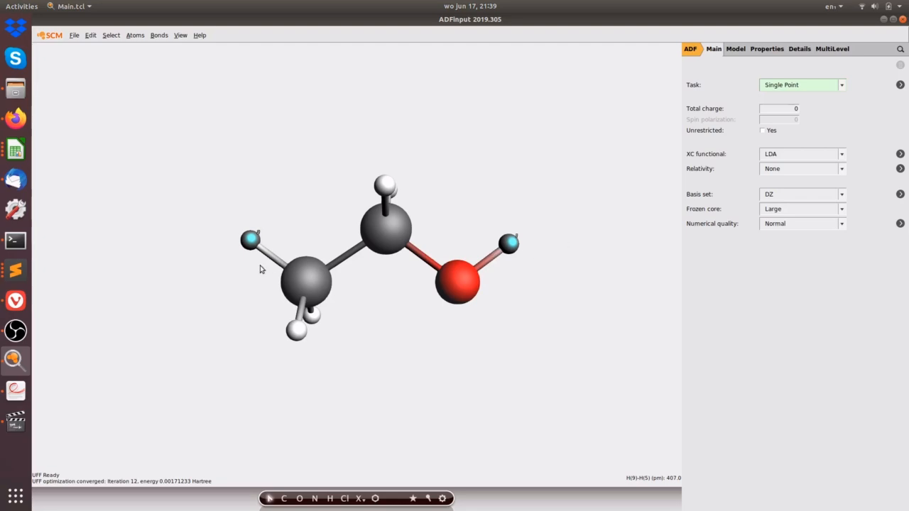
left_click(141, 40)
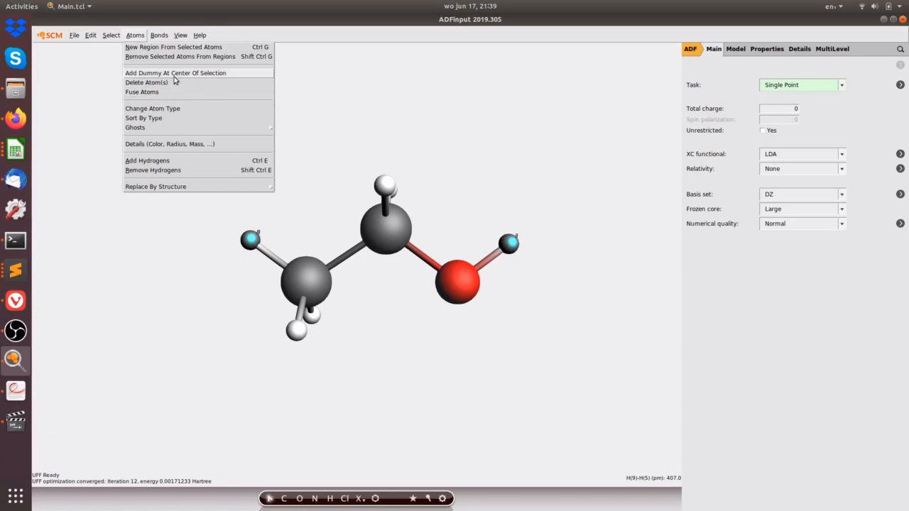
left_click(182, 109)
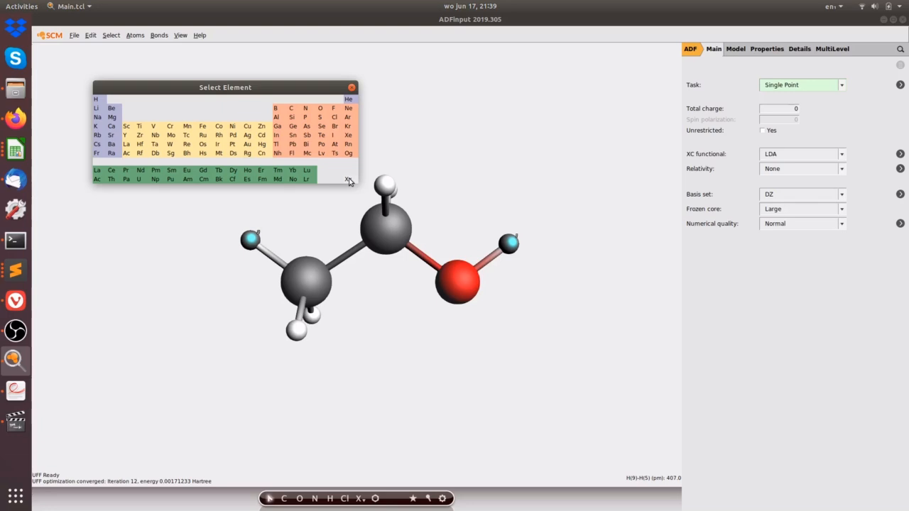
left_click(348, 179)
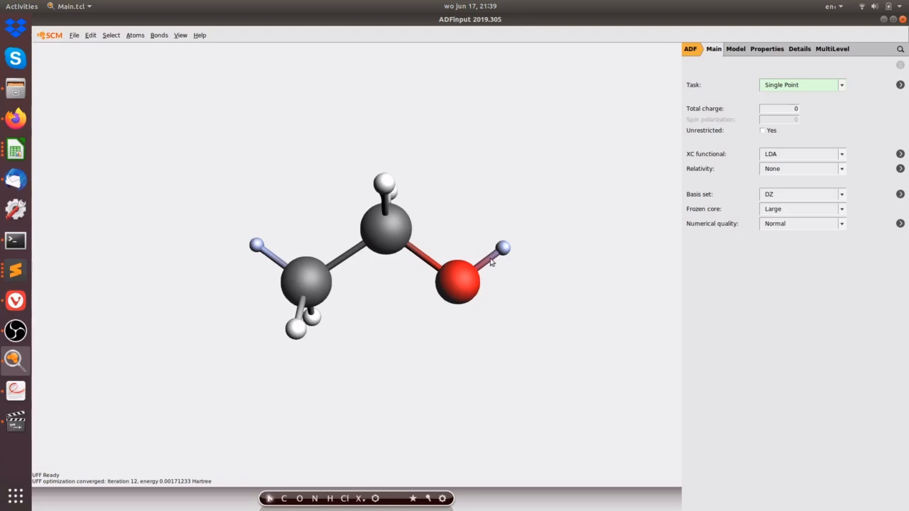
Step: Generate the COSKF trimer from the monomer in the Solvation settings and select the atoms of its central repeat unit
left_click(735, 49)
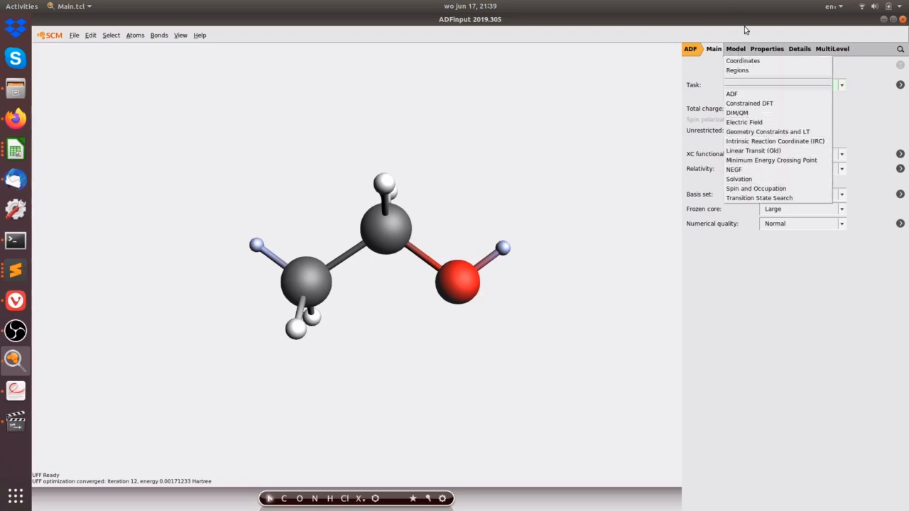
left_click(745, 179)
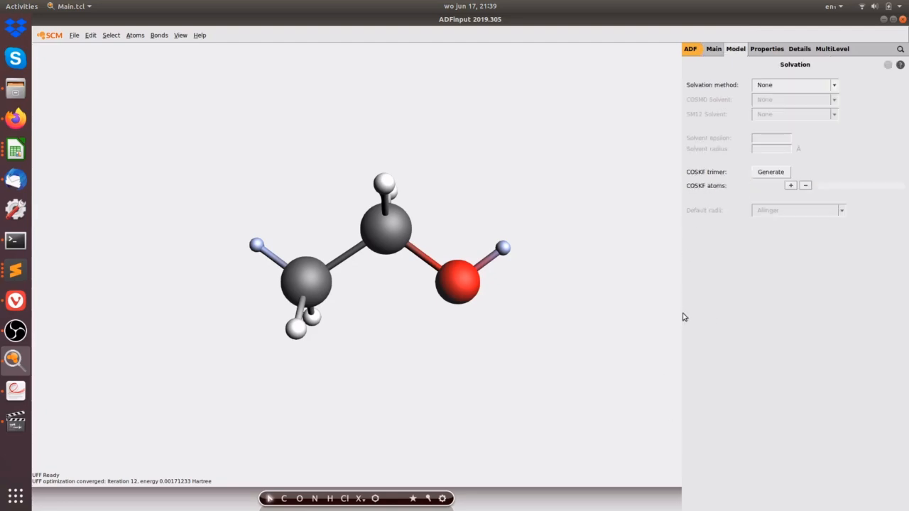
left_click(771, 174)
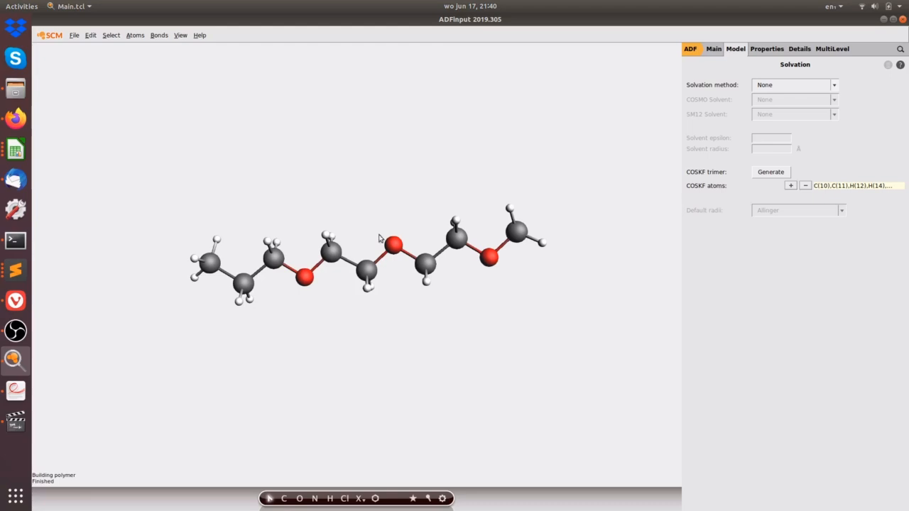
left_click_drag(374, 232, 359, 242)
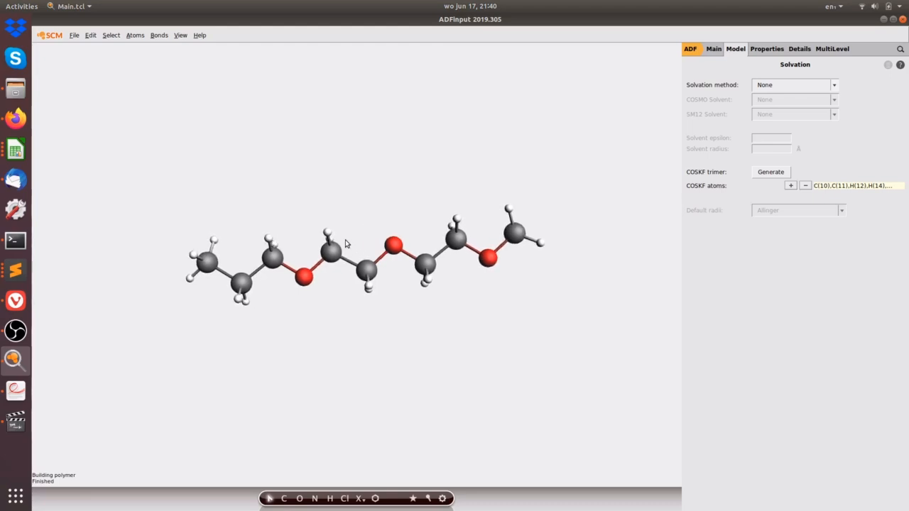
left_click_drag(314, 211, 409, 309)
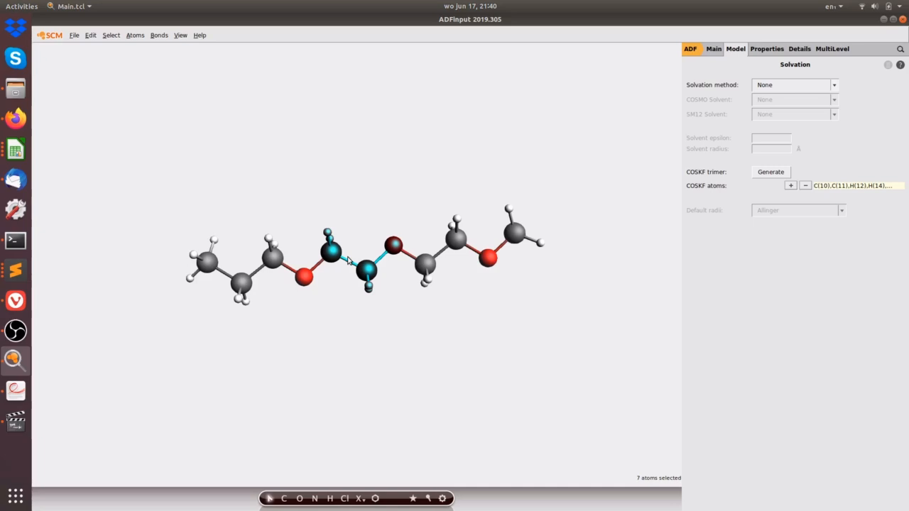
Step: Apply the COSMO-RS Compound preset to the trimer calculation
left_click(76, 36)
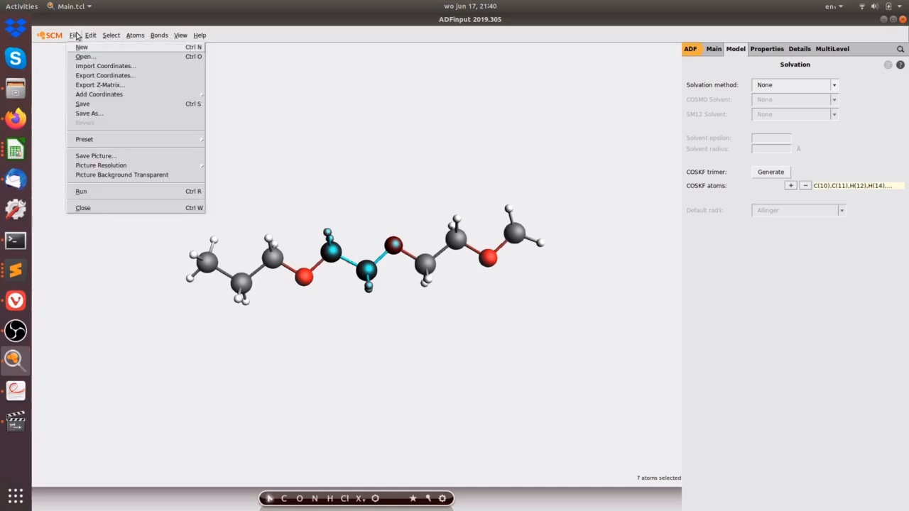
mouse_move(135, 146)
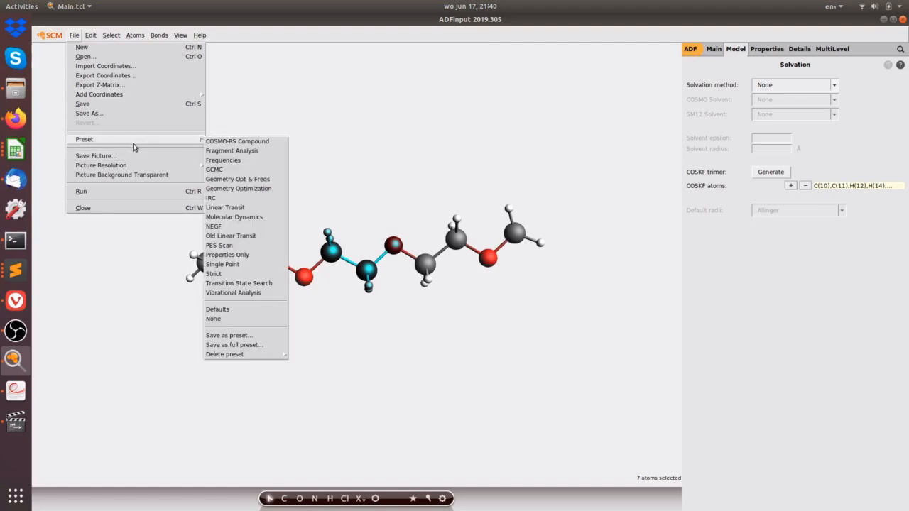
left_click(207, 143)
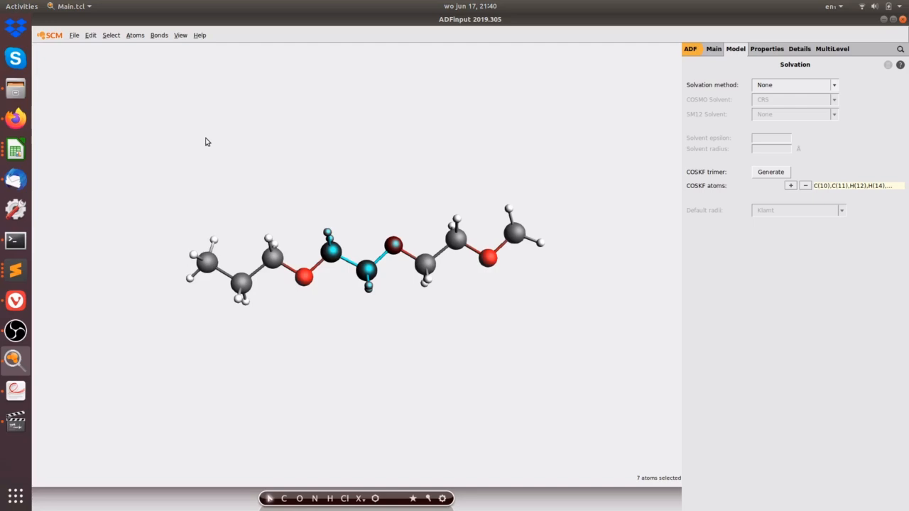
Step: Open the COSMO-RS module from ADFinput in a maximized window and view the compound selection list
left_click(58, 37)
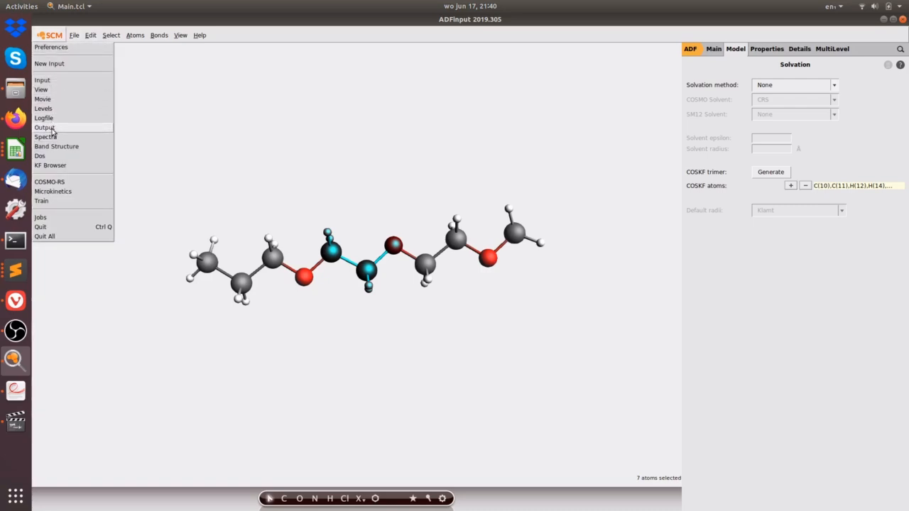
left_click(51, 182)
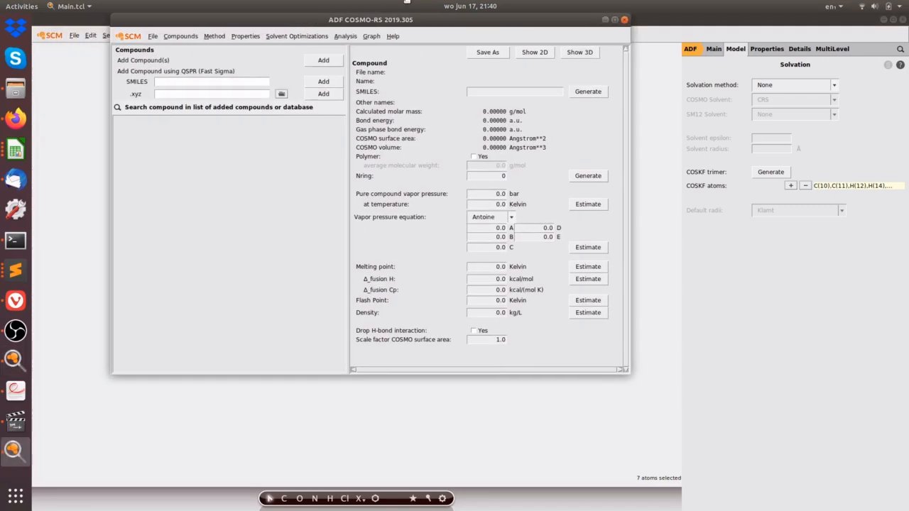
left_click_drag(407, 1, 429, 3)
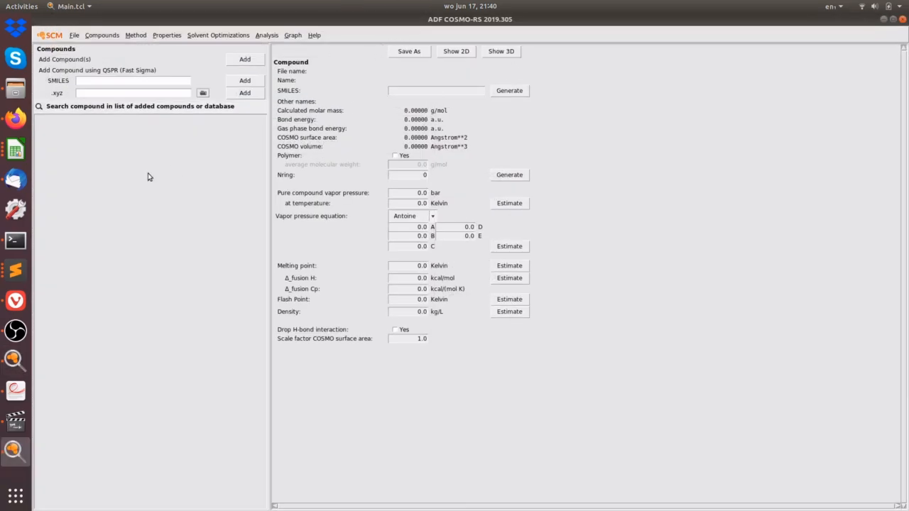
left_click(91, 108)
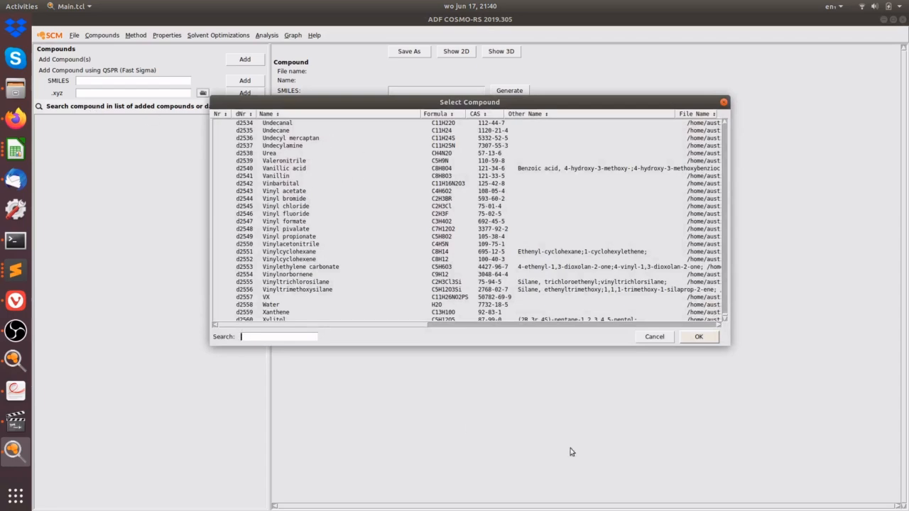
left_click(668, 338)
Step: Add the COSKF files peg.coskf, Poly(ethylene).coskf and Poly(vinyl_acetate).coskf from the polymer_video folder as compounds
left_click(254, 61)
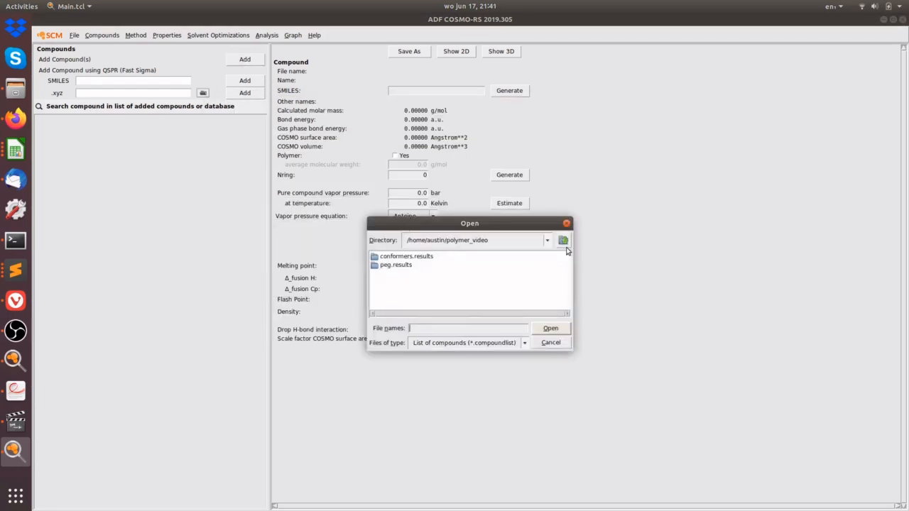
left_click(463, 347)
left_click(465, 363)
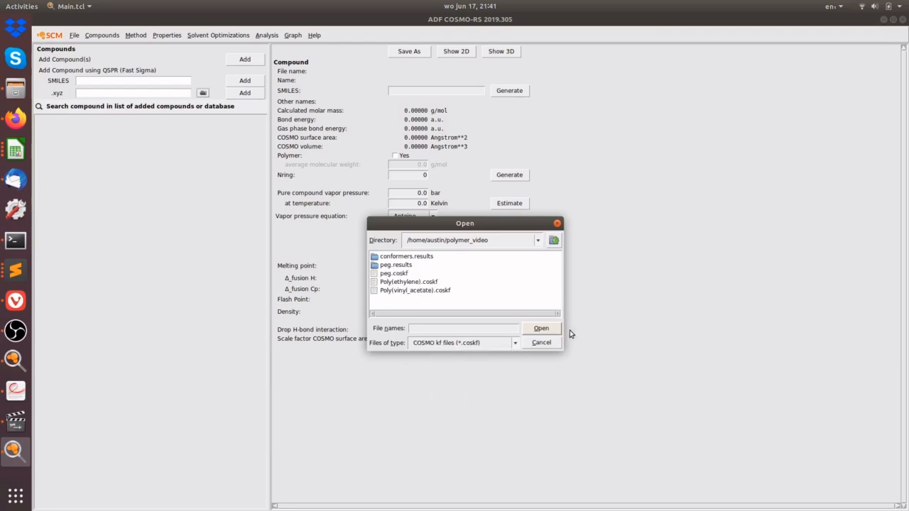
left_click(396, 276)
left_click(401, 283, "shift")
left_click(403, 291, "shift")
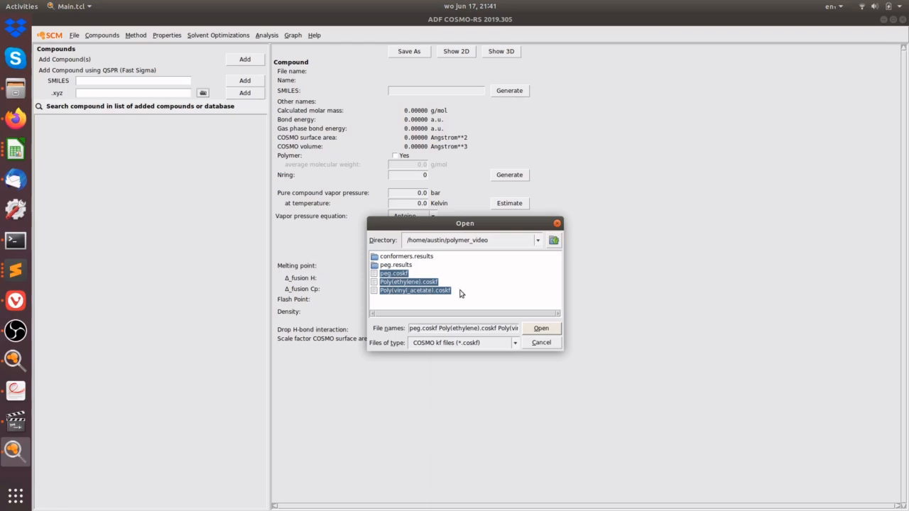
left_click(534, 329)
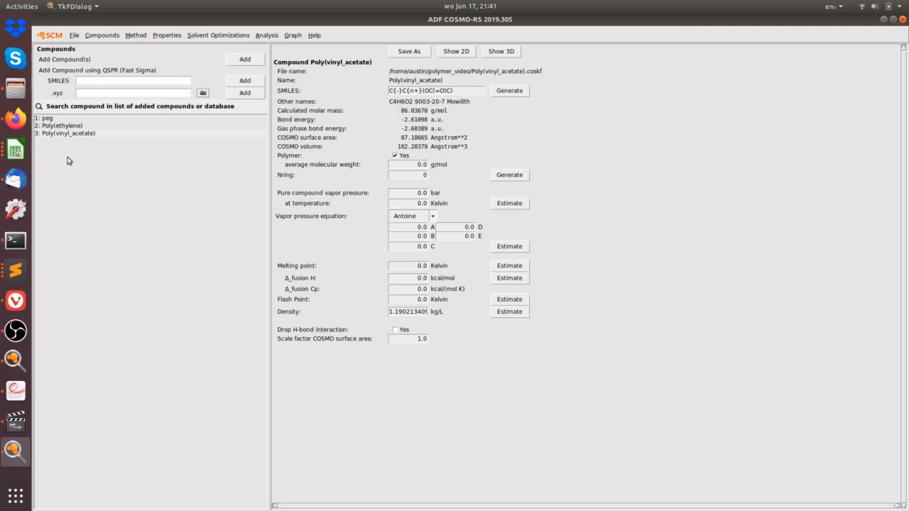
Step: Open the peg compound in 3D and add its COSMO surface charge density on the COSMO surface points
left_click(54, 119)
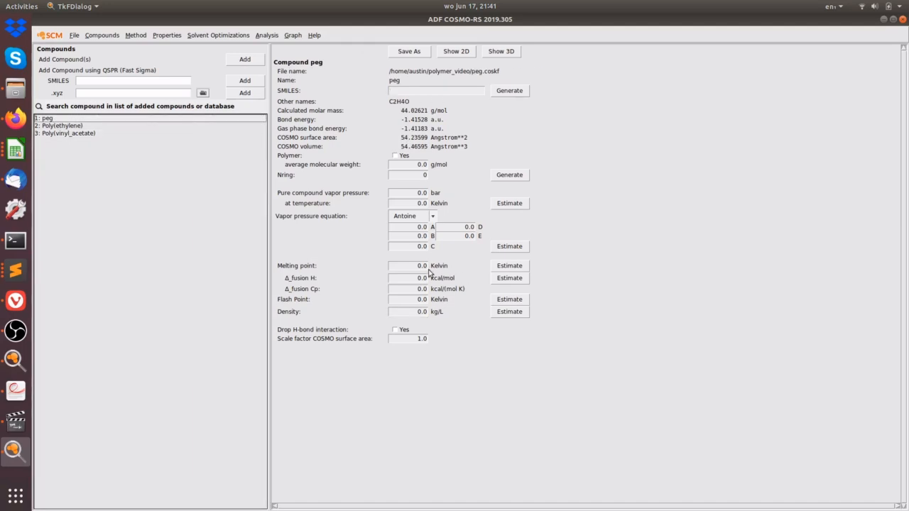
left_click(510, 51)
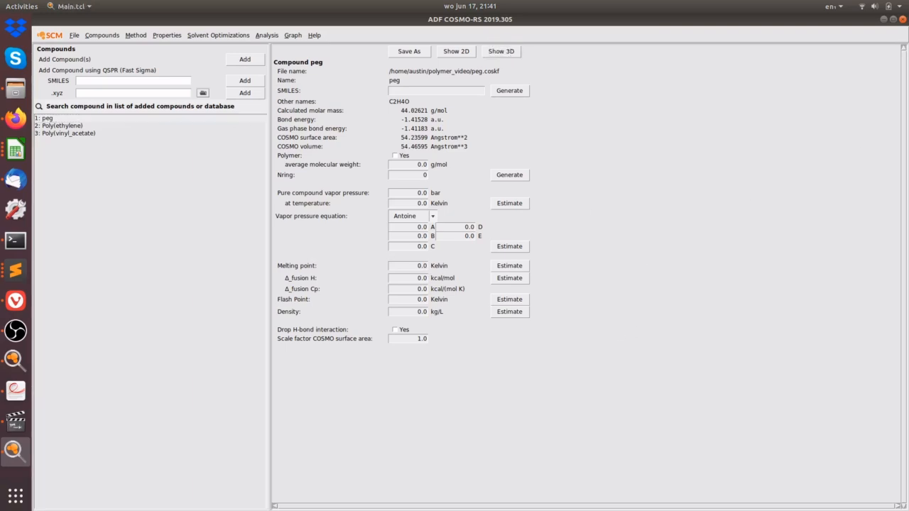
left_click_drag(490, 20, 373, 3)
left_click_drag(434, 297, 483, 321)
scroll(502, 314, "up", 2)
left_click(88, 36)
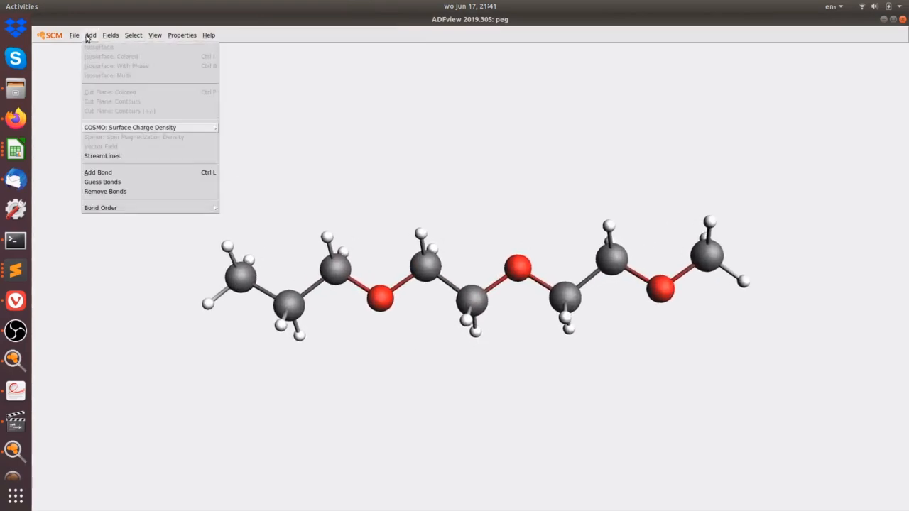
mouse_move(169, 129)
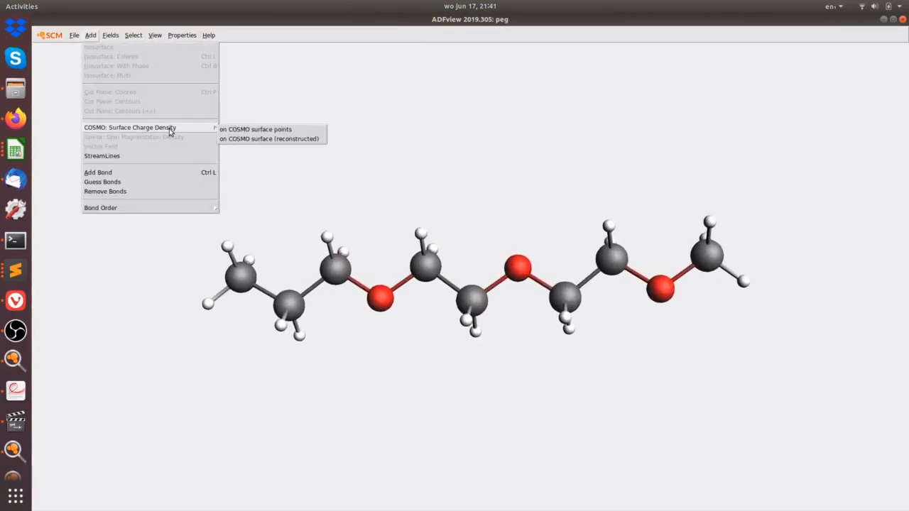
left_click(241, 133)
Step: Examine the surface charge density around peg's central repeat unit from several angles and close the 3D view
left_click_drag(627, 202, 580, 252)
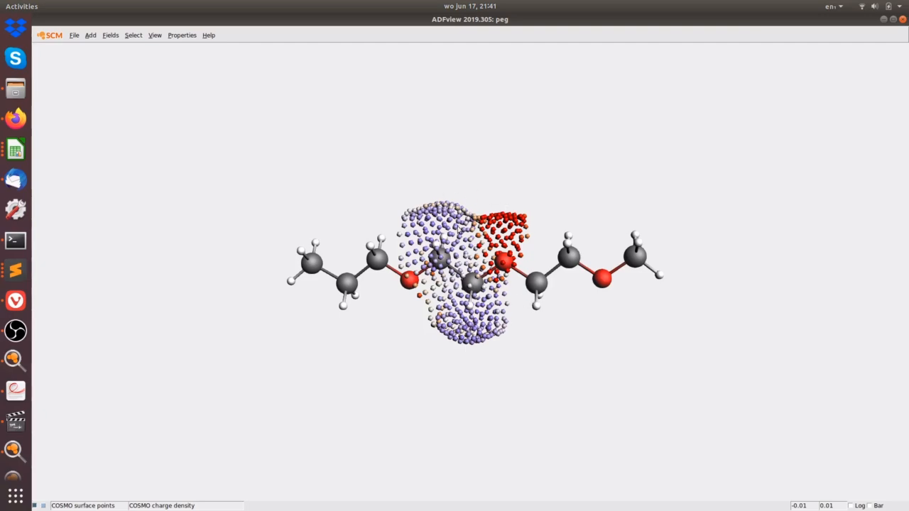
left_click_drag(450, 200, 445, 212)
left_click_drag(472, 295, 494, 231)
left_click_drag(557, 286, 531, 272)
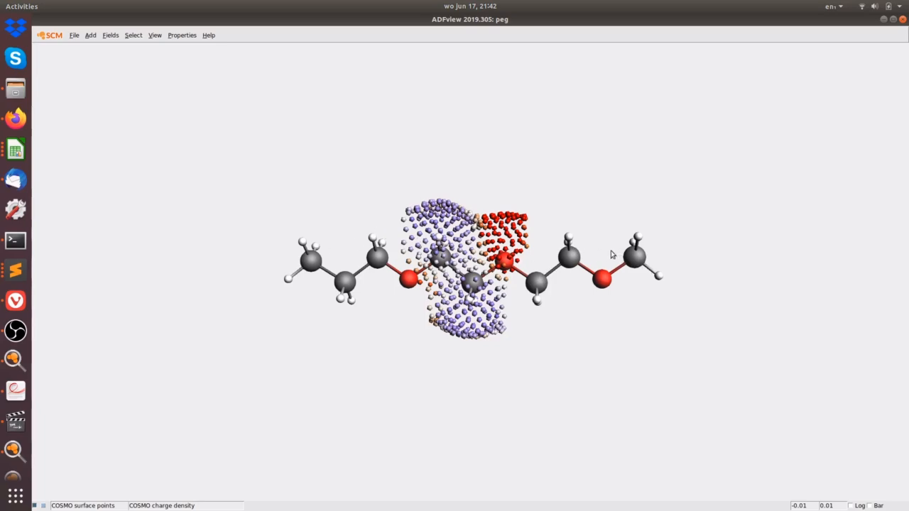
left_click_drag(631, 193, 704, 209)
left_click_drag(495, 241, 472, 239)
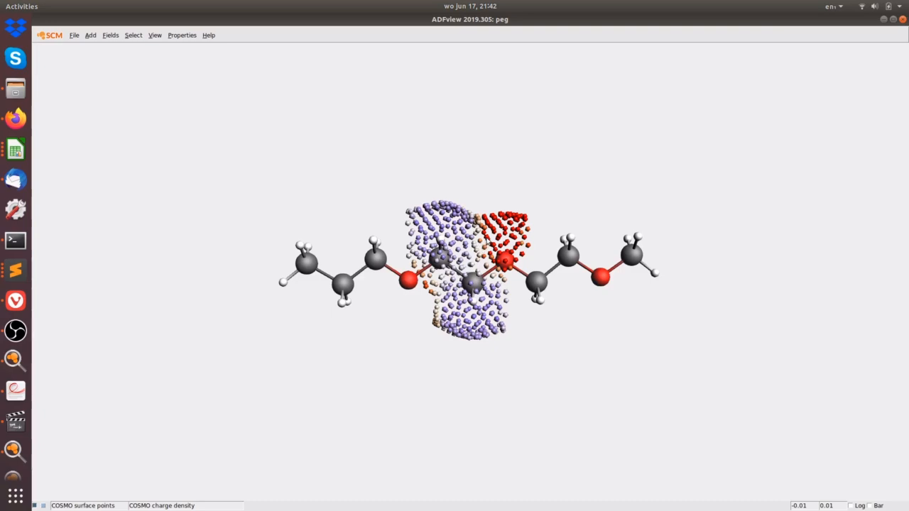
left_click(902, 21)
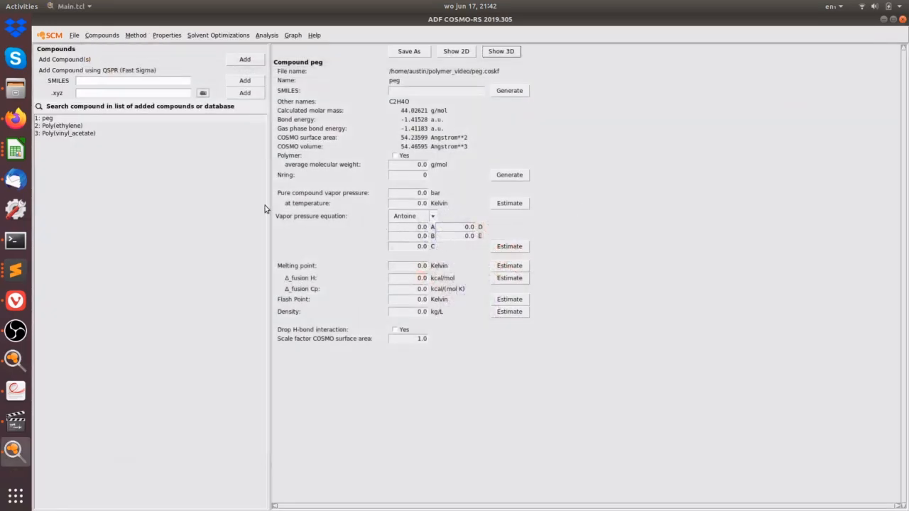
Step: Mark peg as a polymer in the list of added compounds and set its average molecular weight to 10000 g/mol
left_click(47, 120)
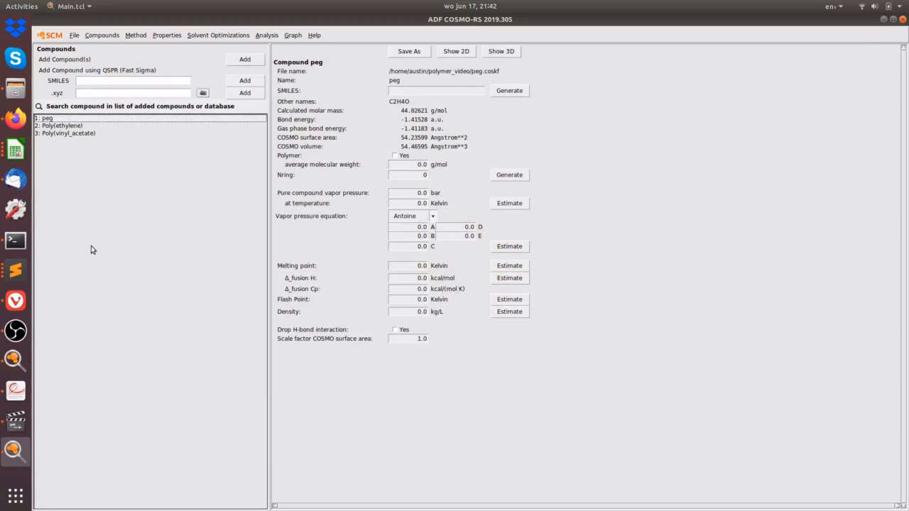
left_click(115, 36)
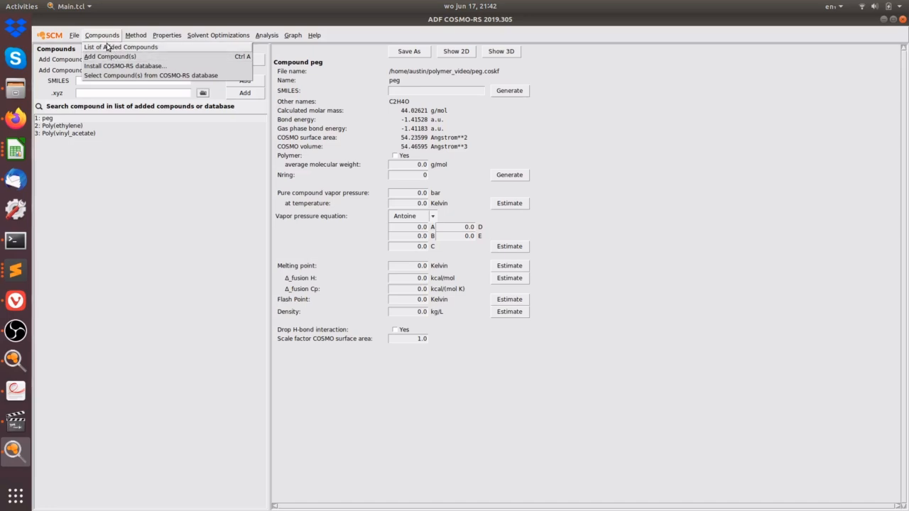
left_click(108, 47)
left_click(43, 119)
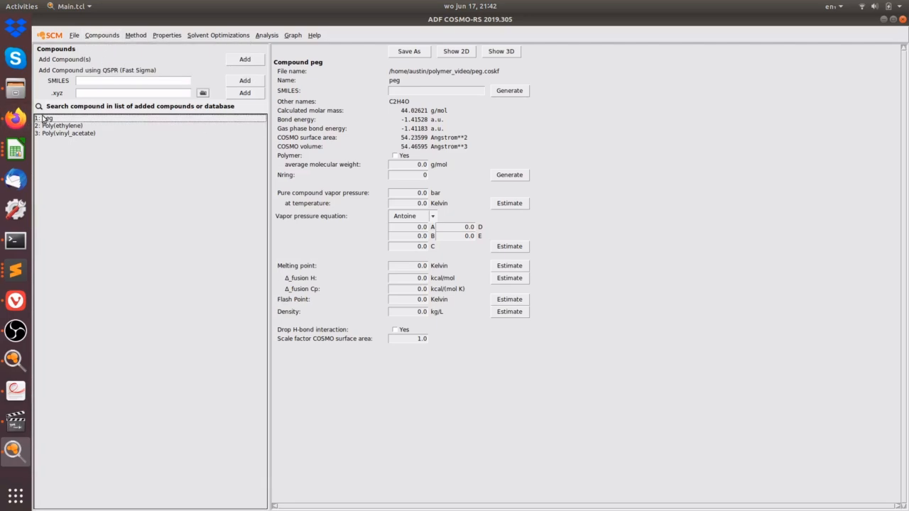
left_click(395, 156)
left_click(66, 126)
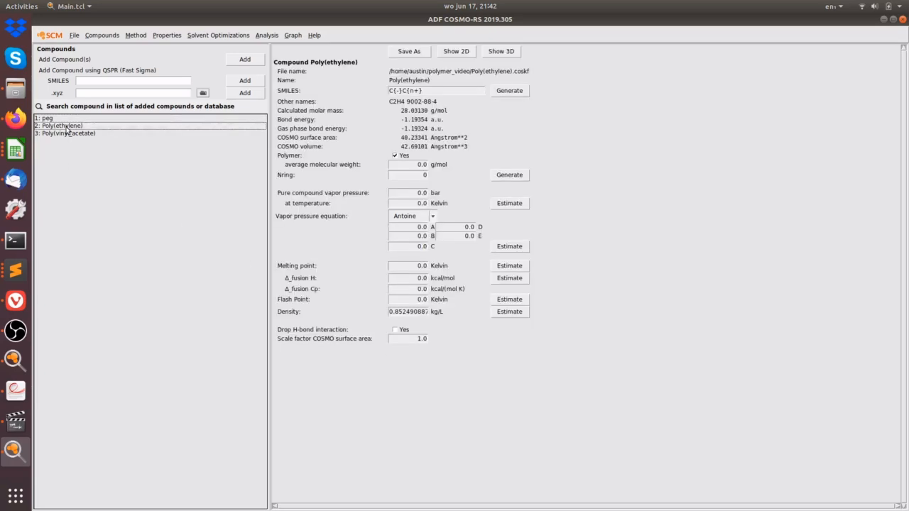
left_click(59, 119)
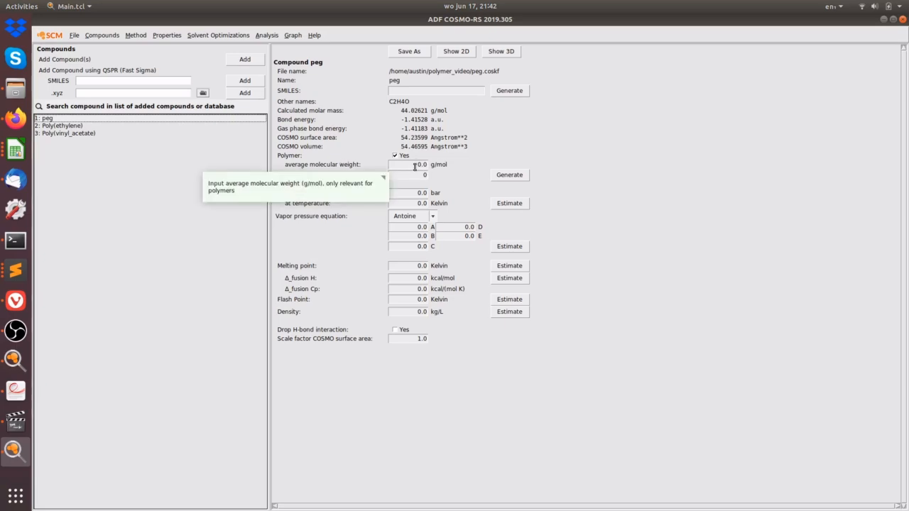
left_click_drag(415, 166, 446, 168)
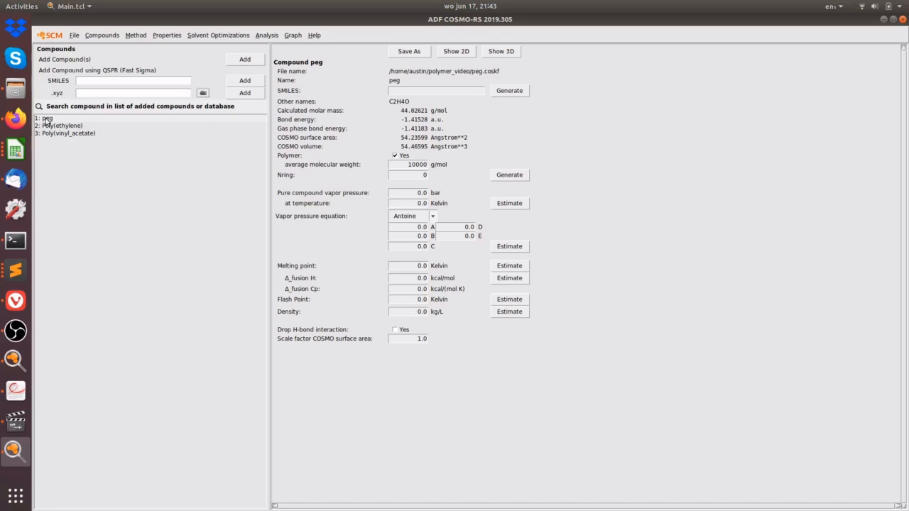
Step: Set the density of peg to 1.09 kg/L
left_click(426, 313)
key("BackSpace")
key("BackSpace")
type(".09")
Step: Add Benzene from the compound database and set its density to 0.814 kg/L
left_click(72, 108)
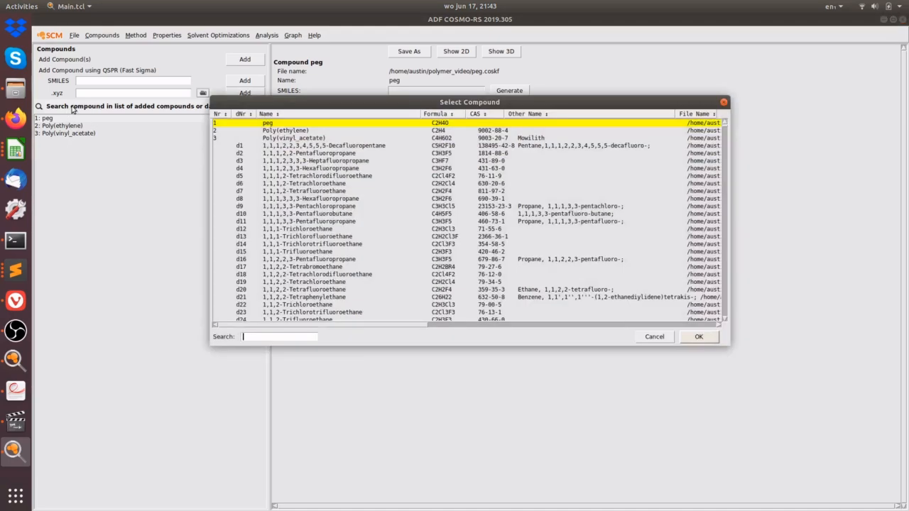
type("benzene")
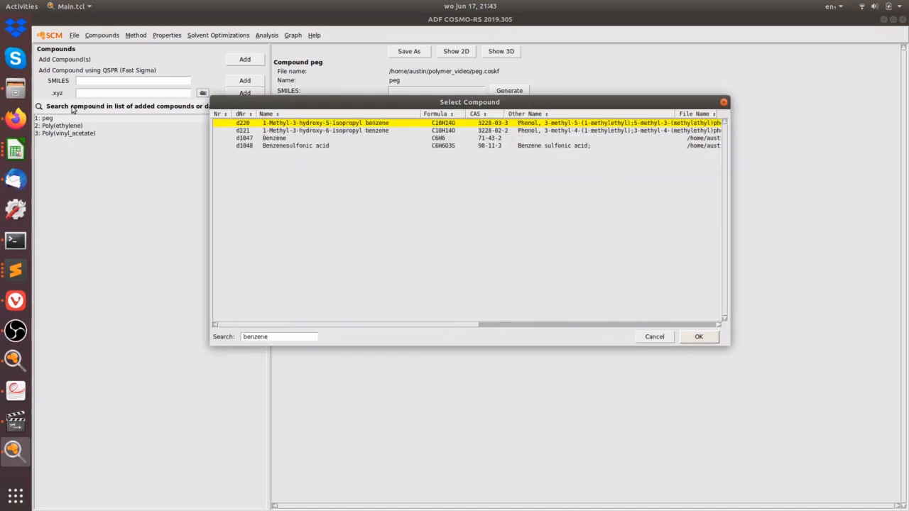
double_click(269, 140)
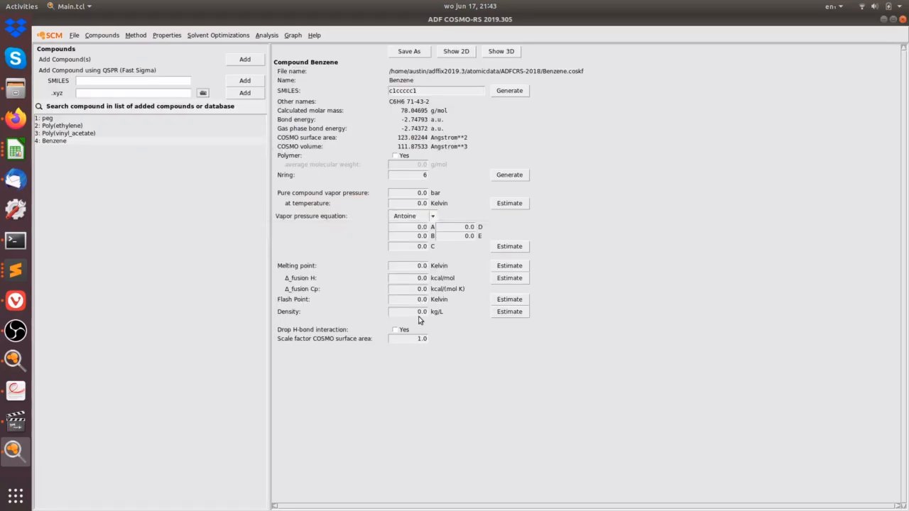
left_click(504, 314)
double_click(425, 313)
type("814")
Step: Set up an activity coefficients calculation with a two-component solvent of peg and Benzene
left_click(171, 35)
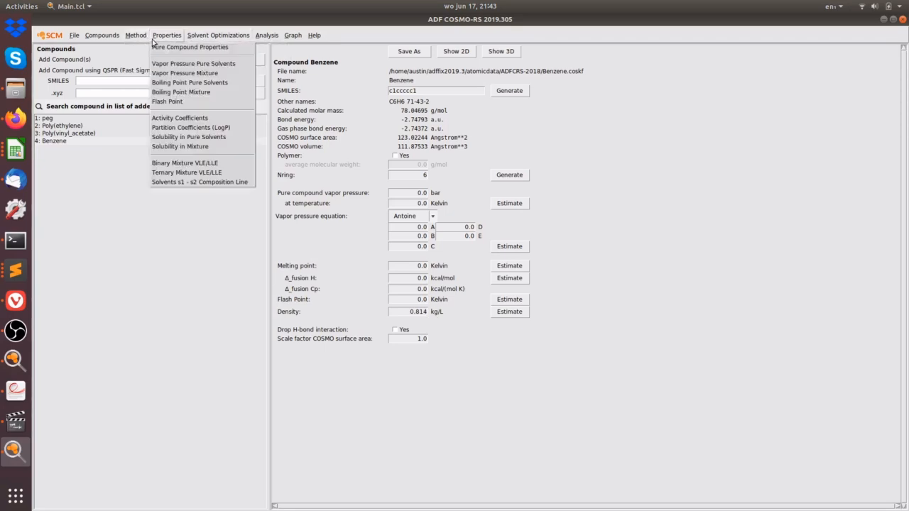
left_click(174, 119)
left_click(161, 74)
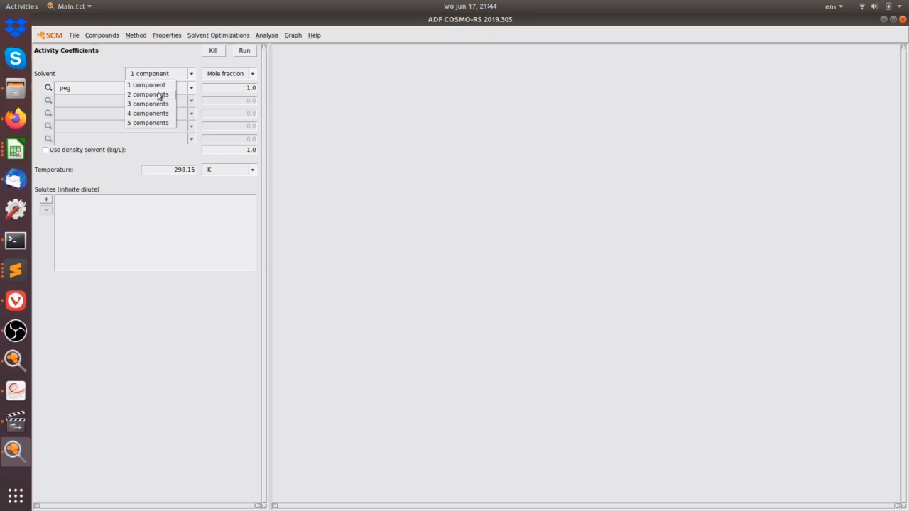
left_click(159, 94)
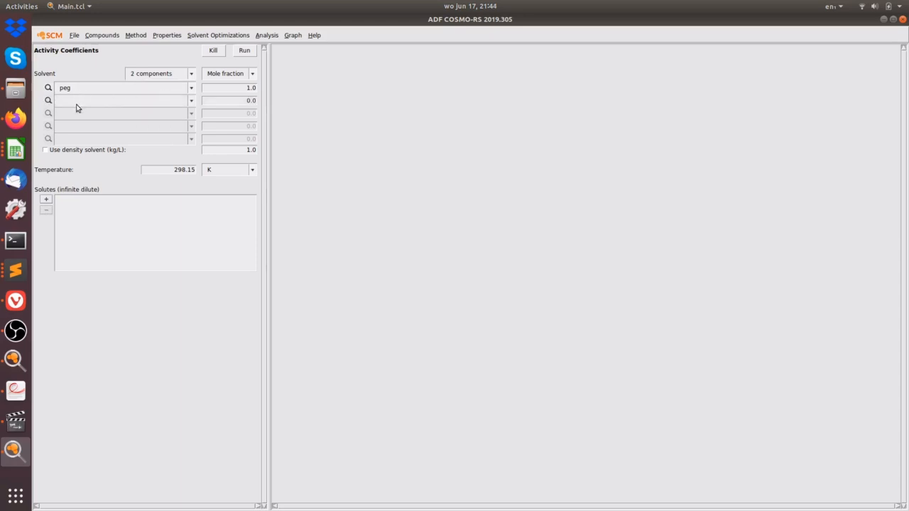
left_click(77, 105)
left_click(82, 149)
Step: Define the solvent composition by mass fraction, with 0.974 for peg and 0.026 for Benzene
left_click(230, 92)
left_click(228, 99)
left_click(212, 75)
left_click(225, 94)
type("0.")
type("26")
left_click_drag(247, 88, 272, 89)
type("0.974")
Step: Set the temperature to 353 K and run the activity coefficients calculation
double_click(188, 169)
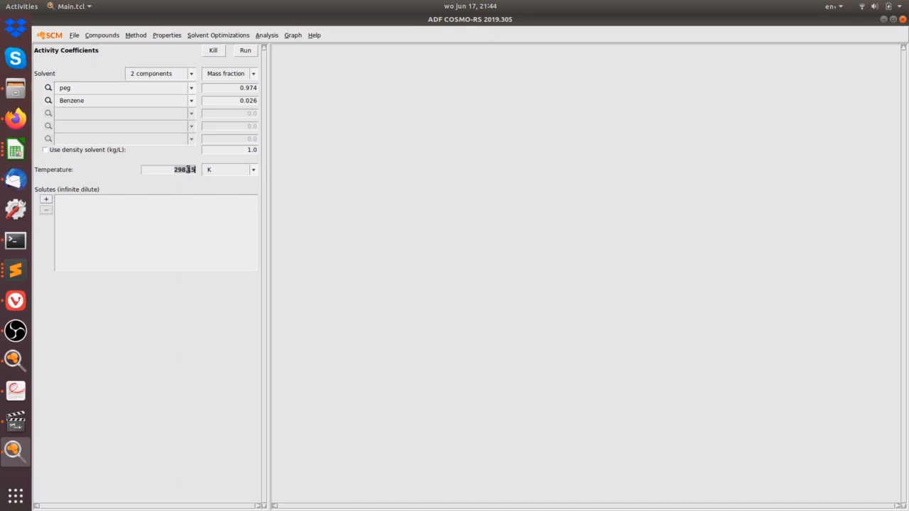
type("353")
left_click(247, 51)
left_click(468, 303)
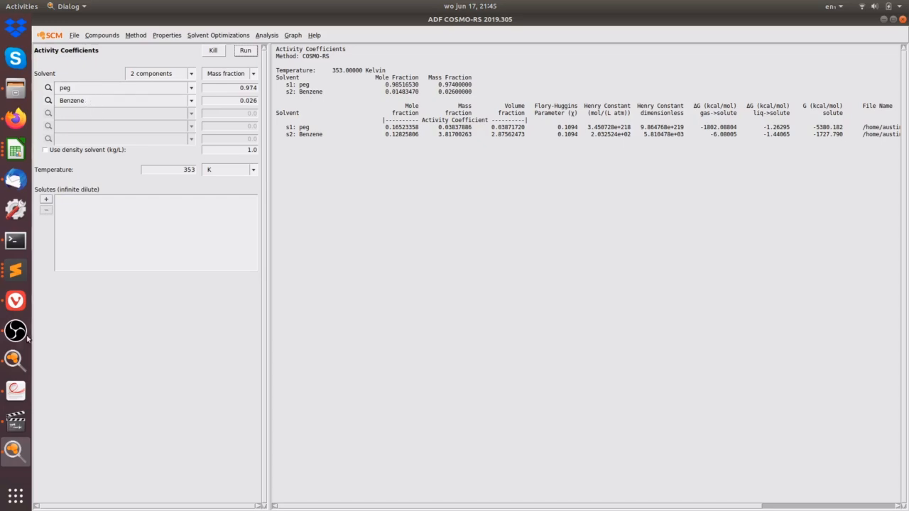
Step: Examine the benzene activity plot in polymer_video.pdf and return to the list of added compounds in COSMO-RS
left_click(16, 390)
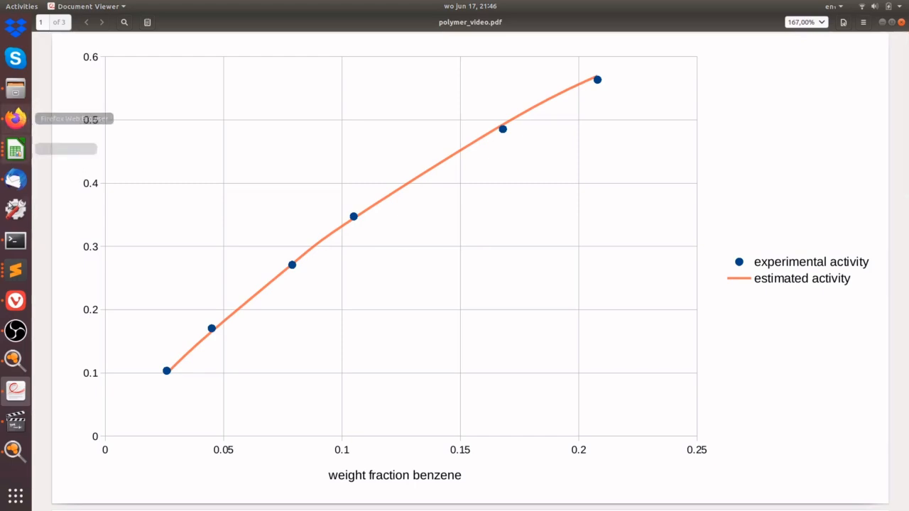
left_click(14, 454)
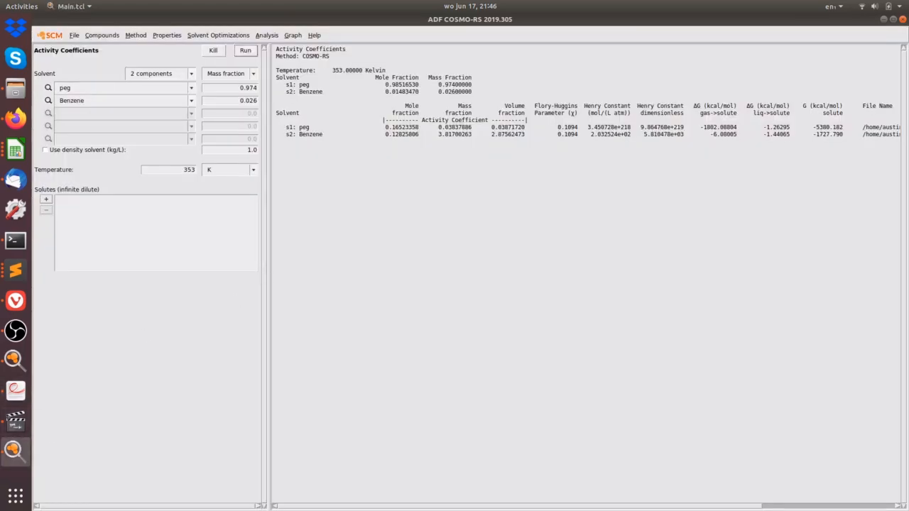
key("alt+Tab")
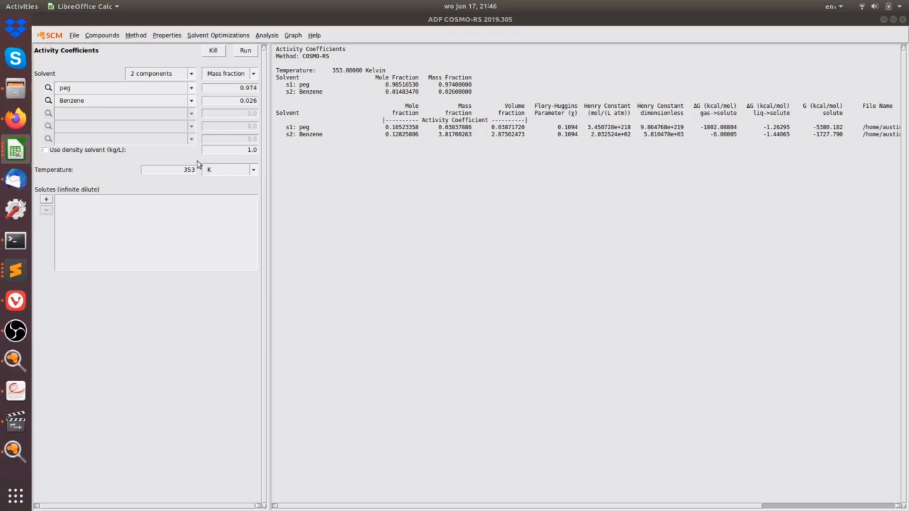
left_click(106, 35)
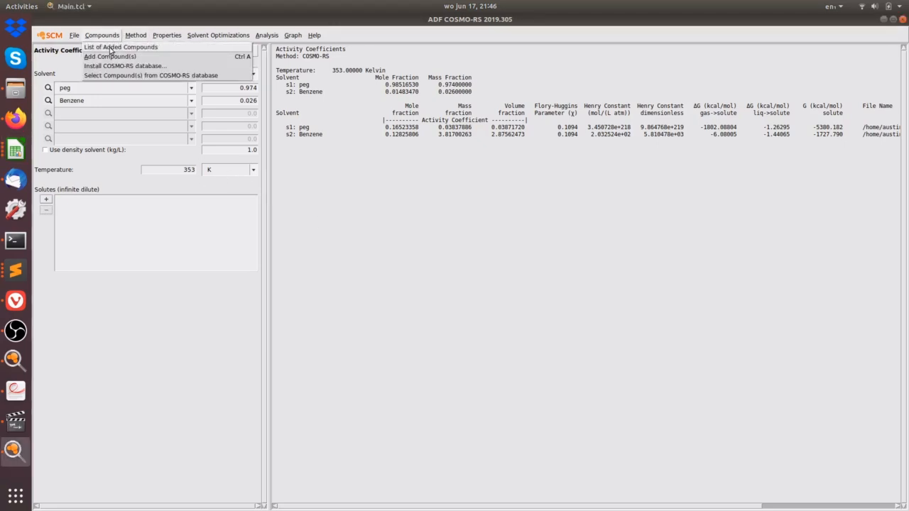
left_click(110, 47)
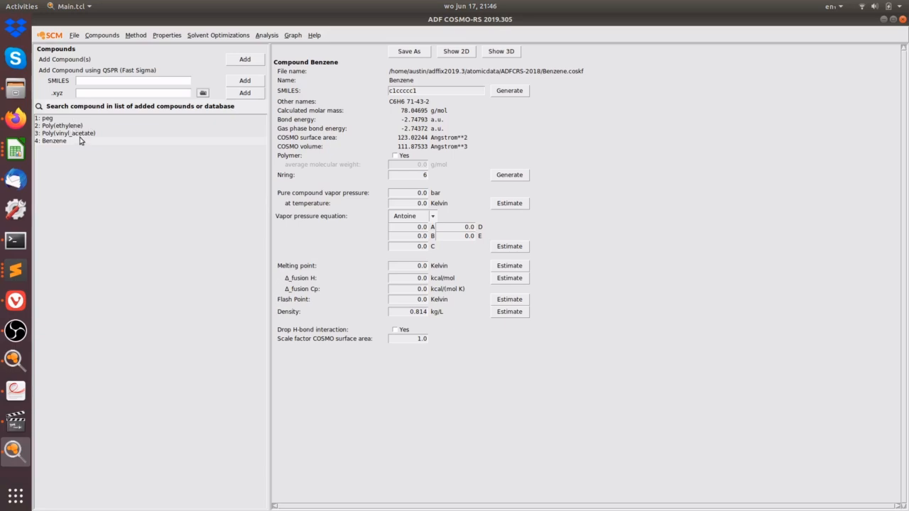
Step: Set the density of peg to 1.07 kg/L and the density of Benzene to 0.788 kg/L
left_click(48, 119)
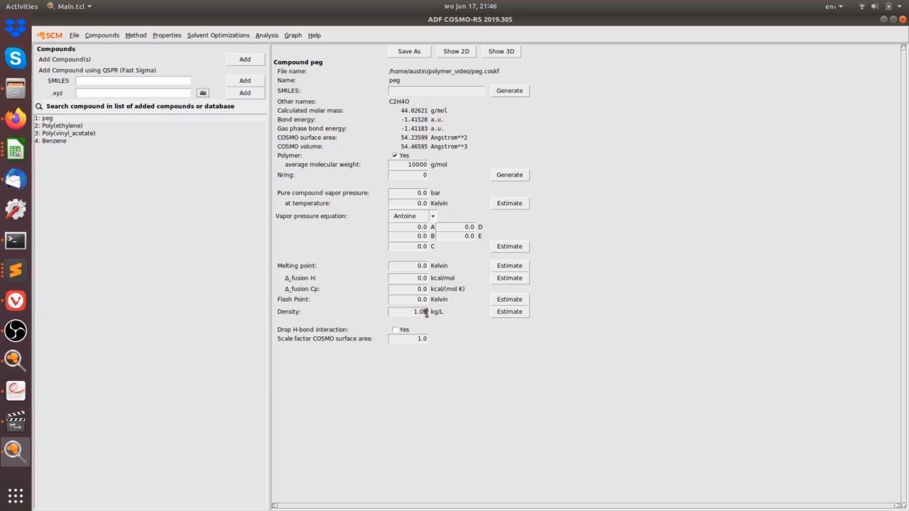
left_click(425, 312)
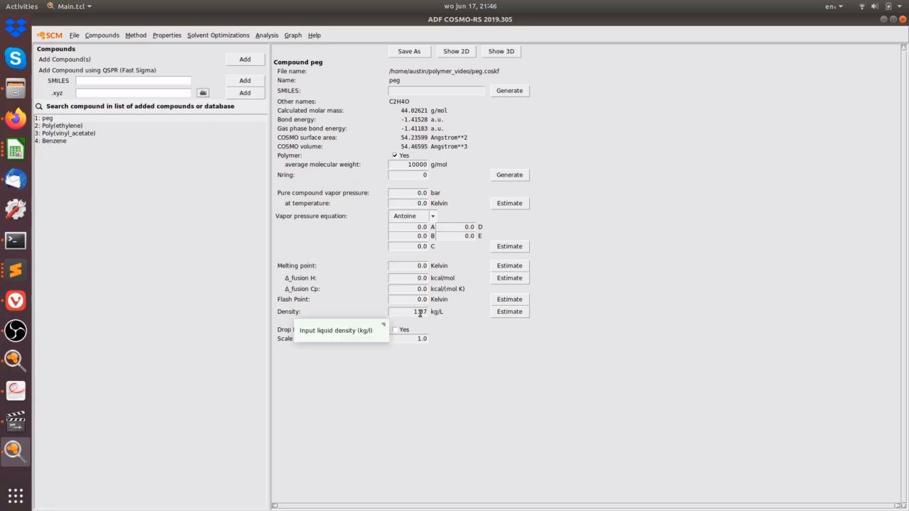
left_click(60, 143)
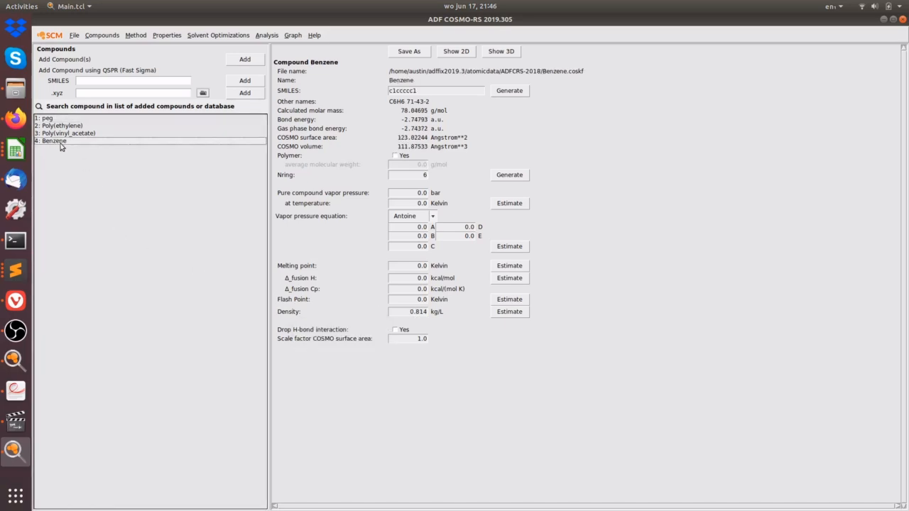
left_click(418, 313)
type("788")
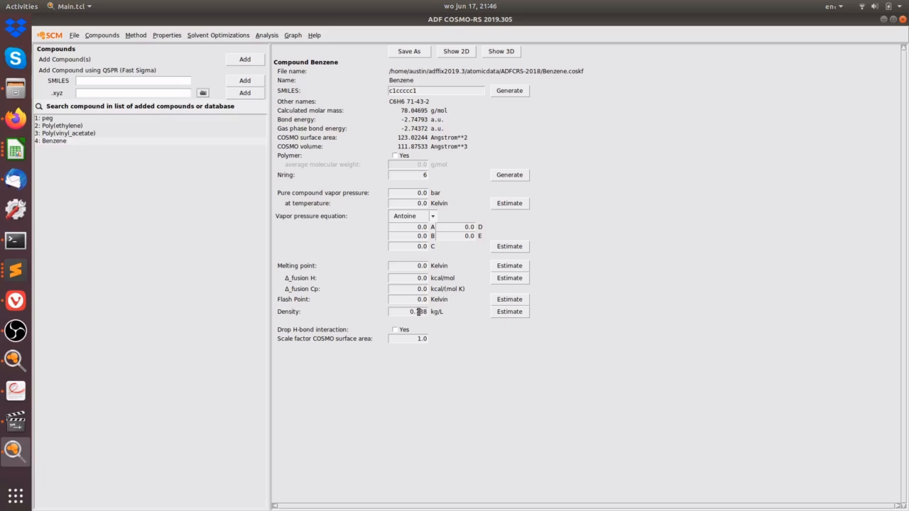
Step: Set up a Binary Mixture VLE/LLE calculation with peg as compound 1 and Benzene as compound 2
left_click(209, 37)
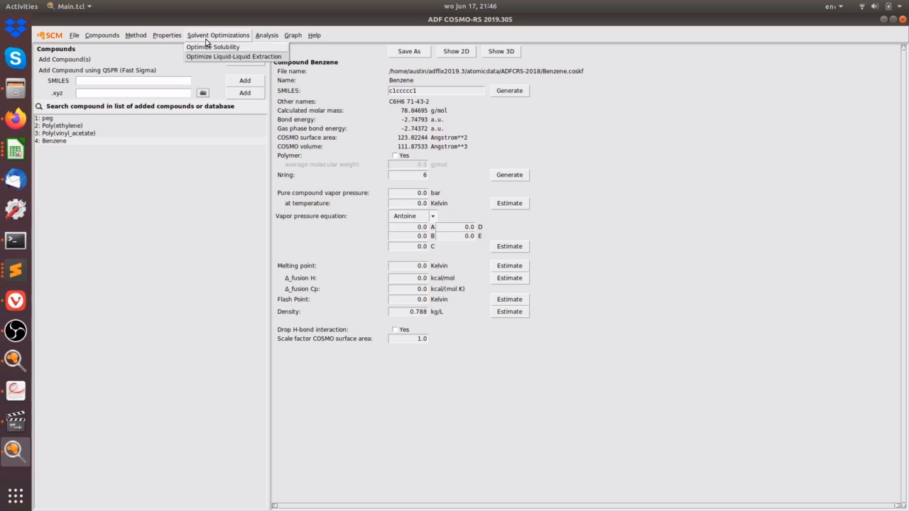
mouse_move(170, 39)
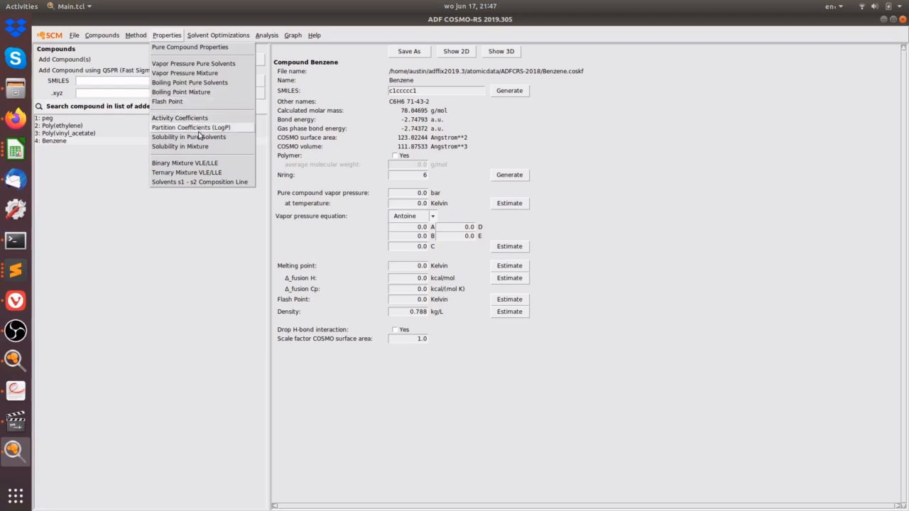
left_click(200, 163)
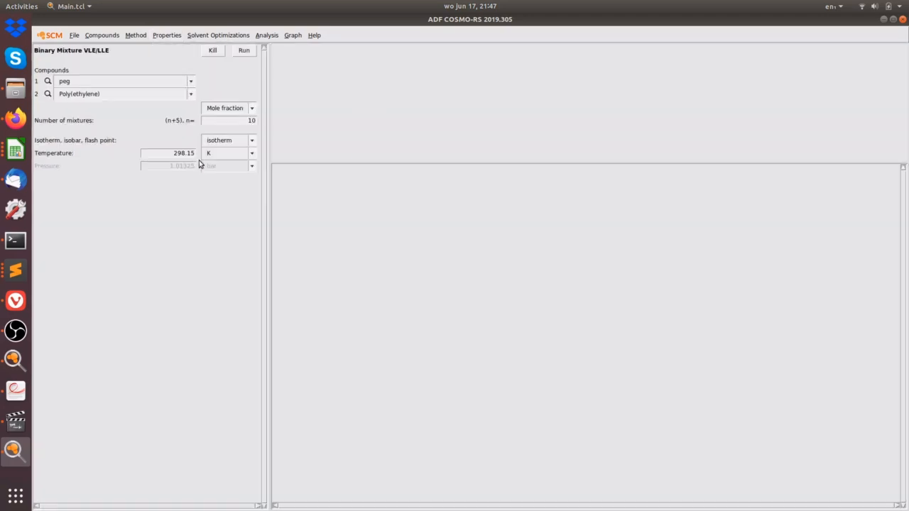
left_click(167, 87)
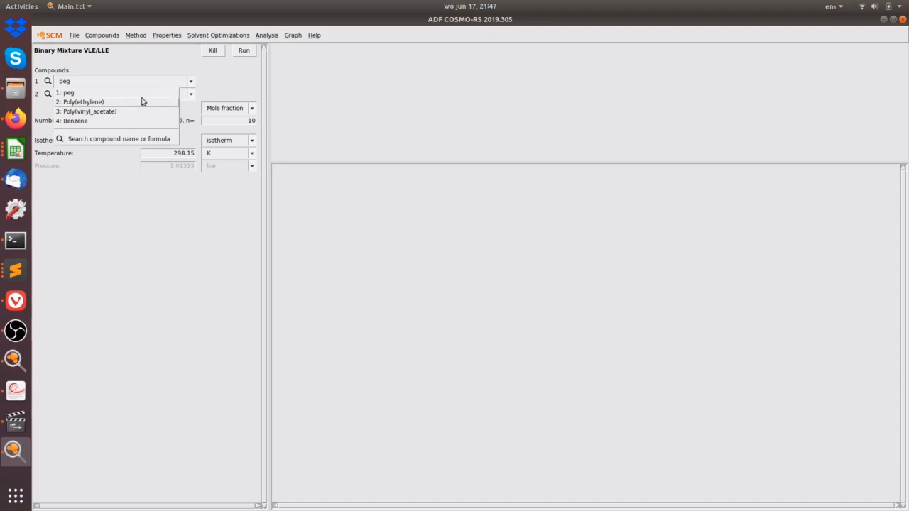
left_click(99, 104)
left_click(89, 98)
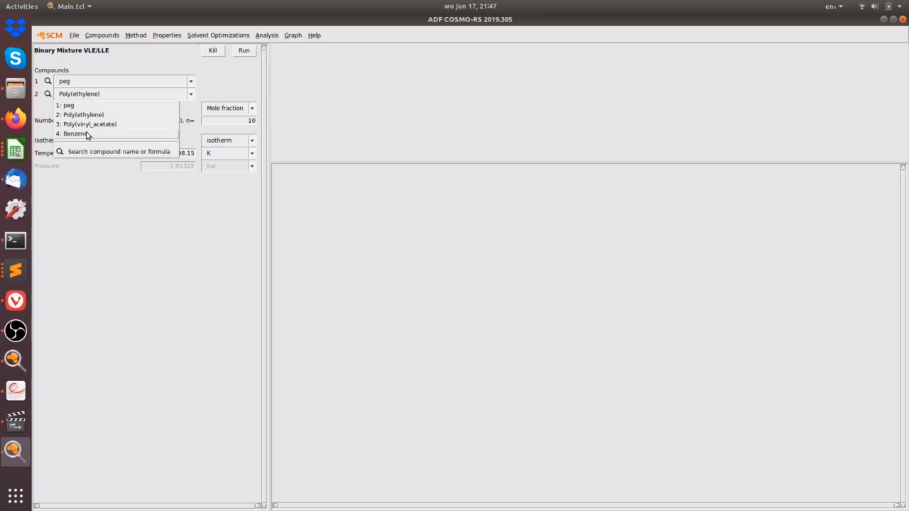
left_click(87, 134)
Step: Set the isotherm to 100 °C with composition by mass fraction, and run the binary mixture calculation
left_click_drag(172, 152, 186, 152)
left_click(237, 155)
left_click(229, 175)
type("100")
left_click(246, 111)
left_click(233, 129)
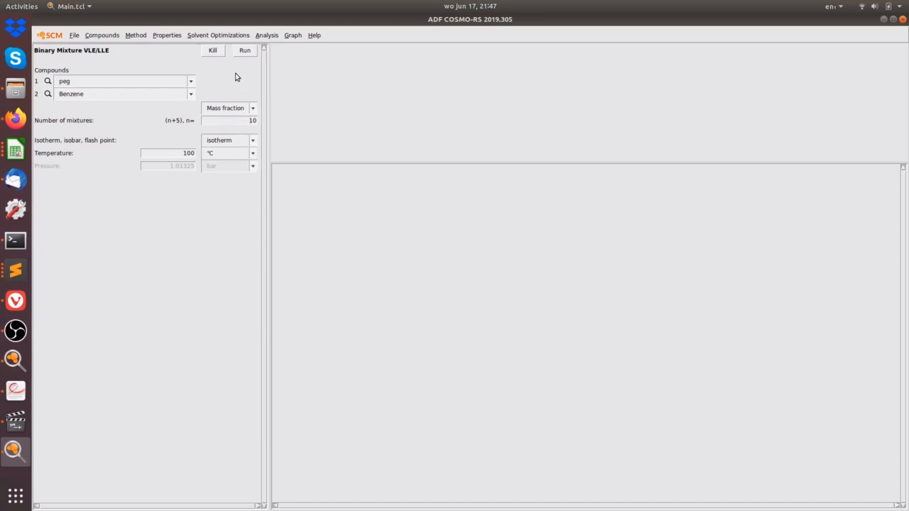
left_click(244, 51)
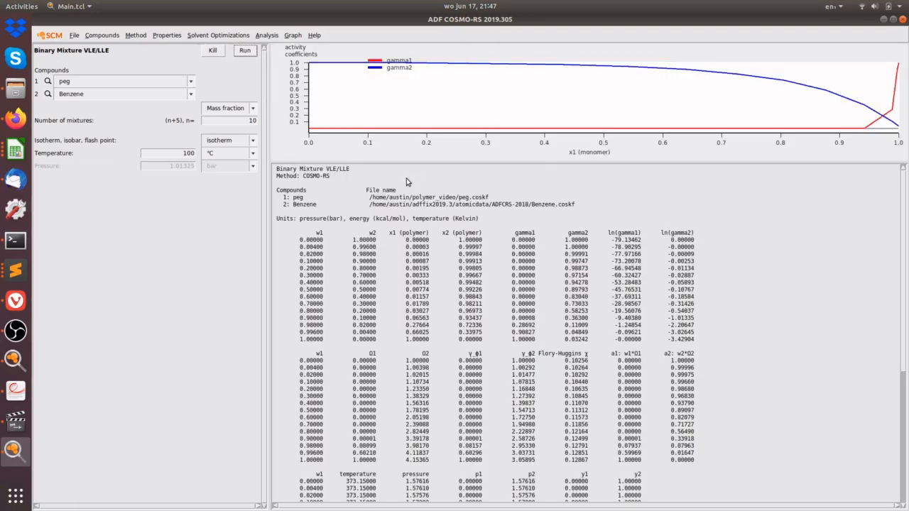
Step: Plot Flory-Huggins χ against mass fraction w1 and highlight the w1 = 1 row in the results table containing χ
left_click(292, 35)
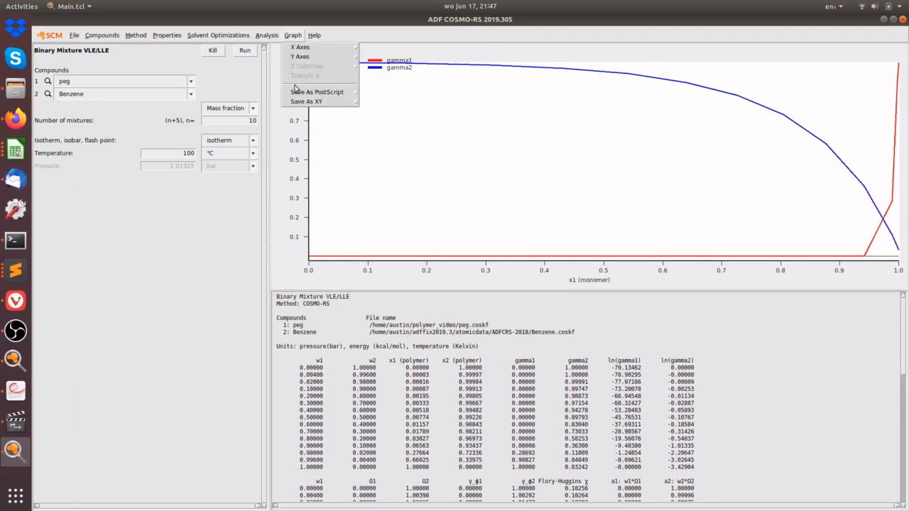
mouse_move(307, 60)
mouse_move(329, 48)
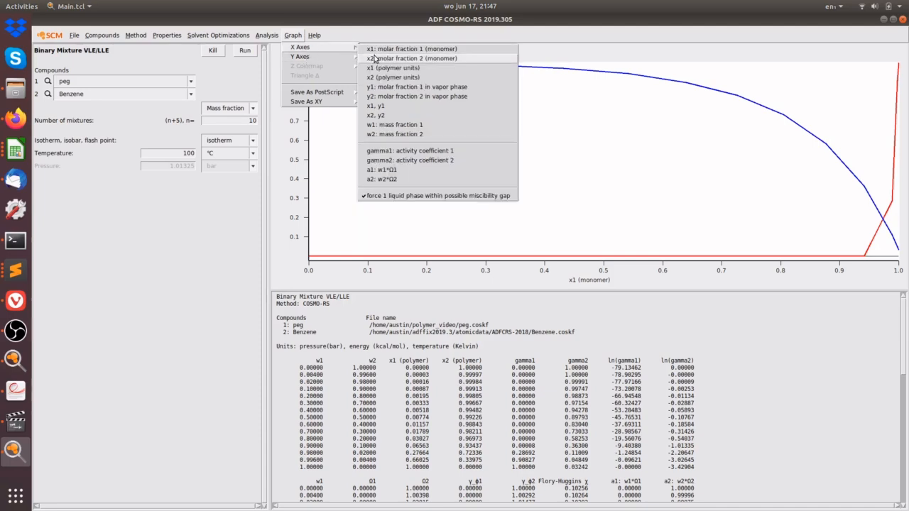
left_click(403, 128)
left_click(292, 35)
mouse_move(319, 57)
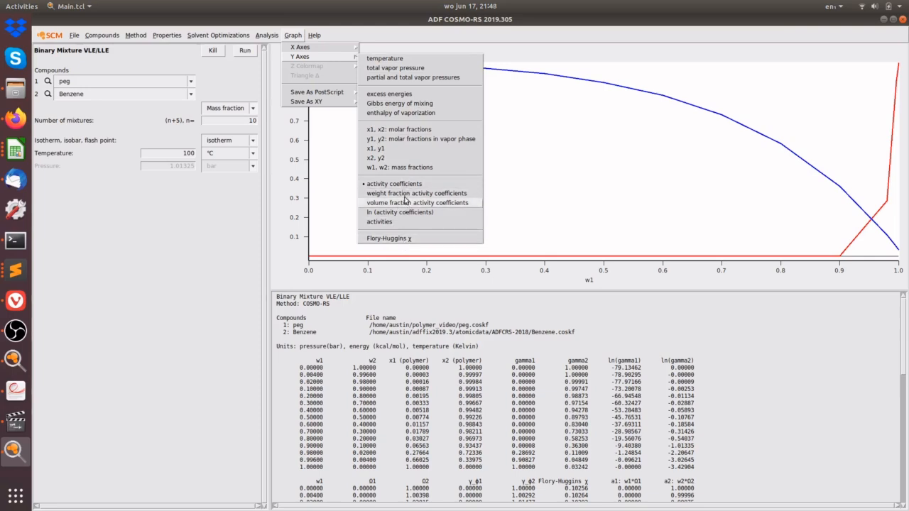
left_click(395, 237)
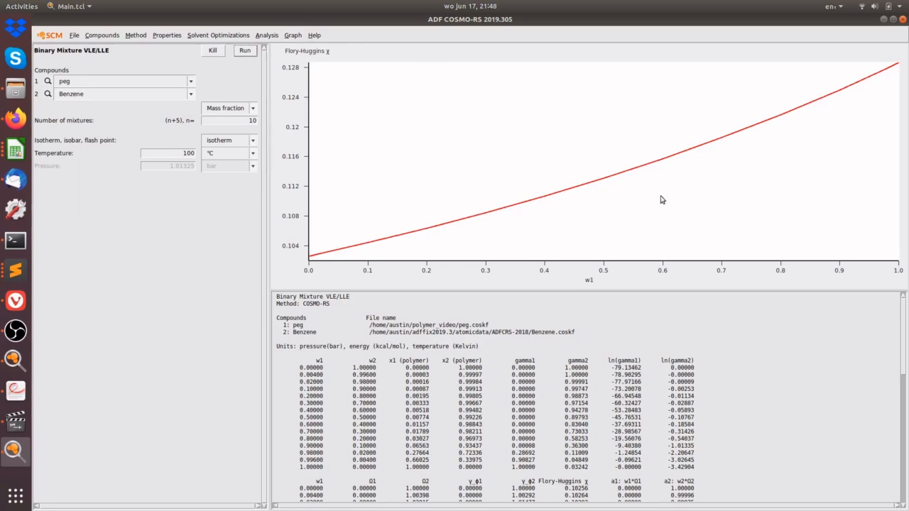
scroll(610, 357, "down", 5)
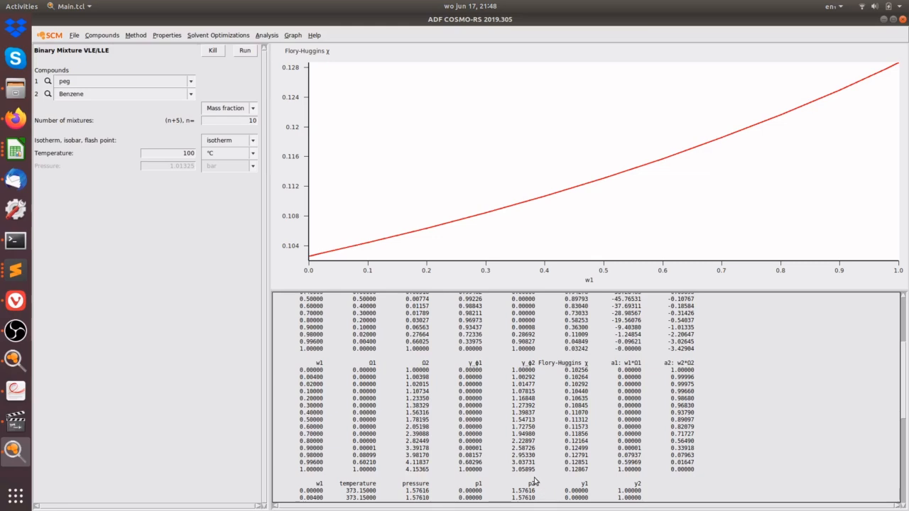
left_click(532, 471)
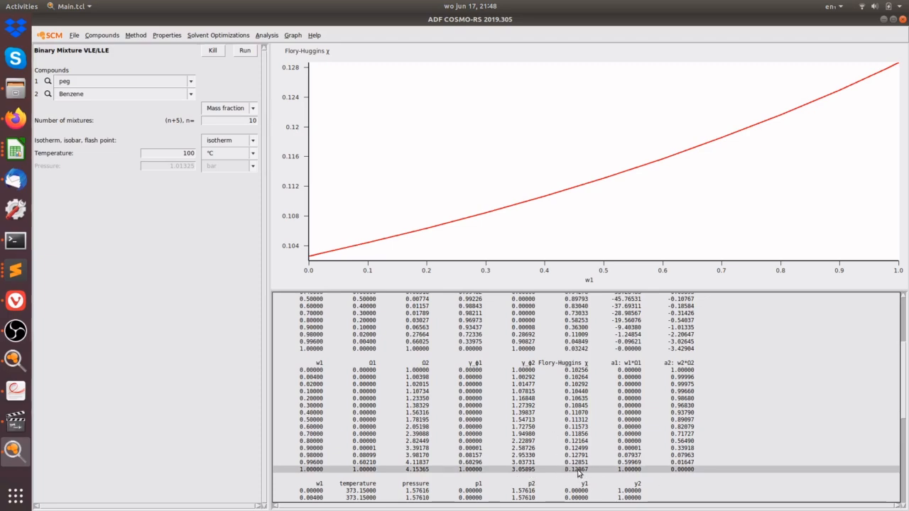
Step: Return to the list of added compounds and set the density of Poly(vinyl_acetate) to 1.17 kg/L
left_click(101, 35)
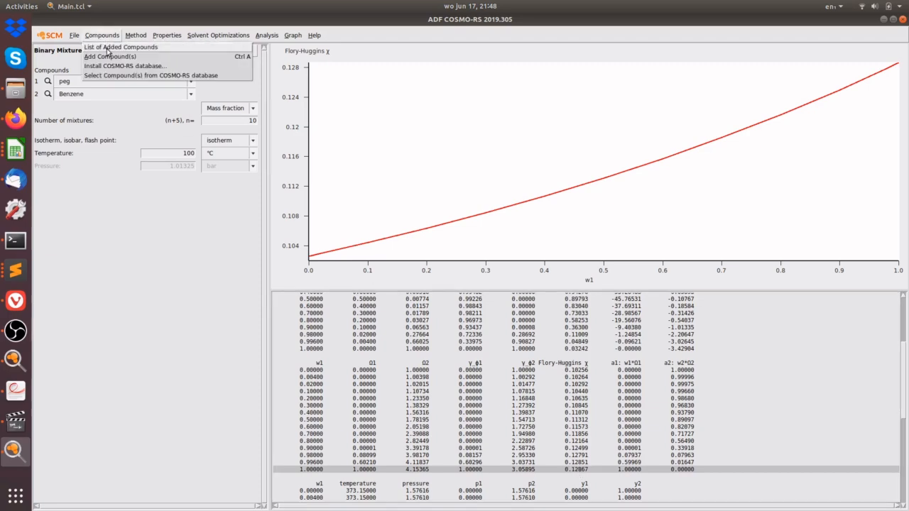
left_click(107, 48)
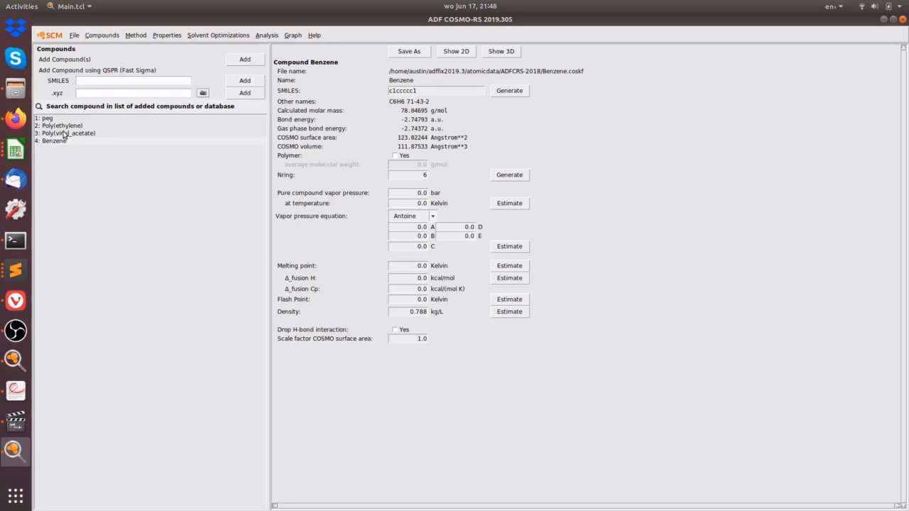
left_click(64, 134)
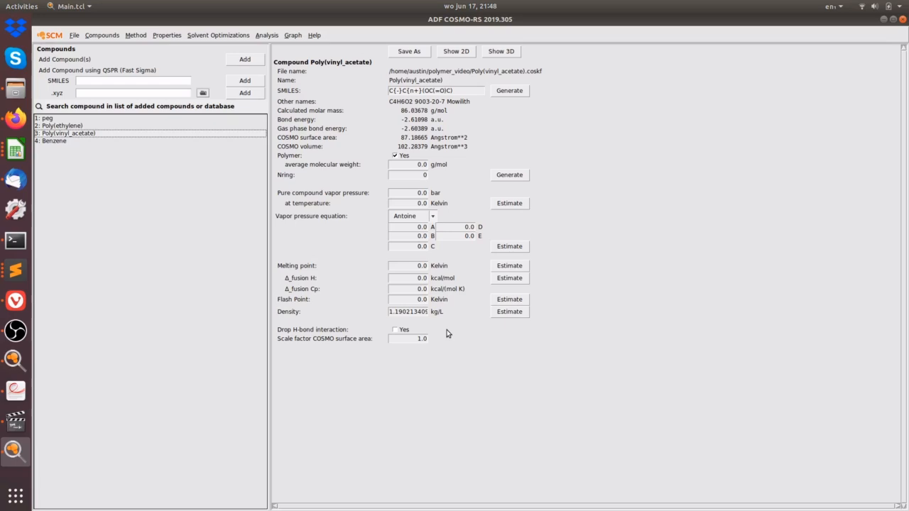
triple_click(411, 311)
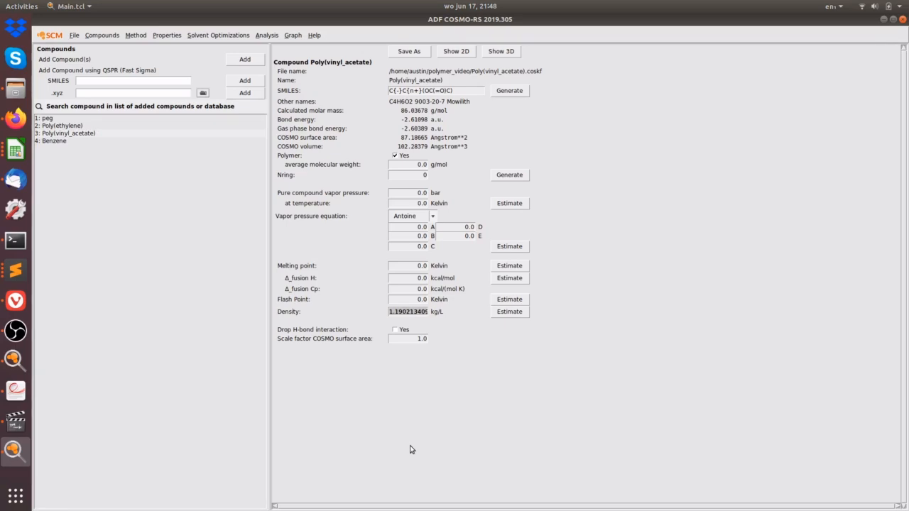
type("1.17")
Step: Add Water from the compound database and set its density to 0.99 kg/L
left_click(56, 112)
type("water")
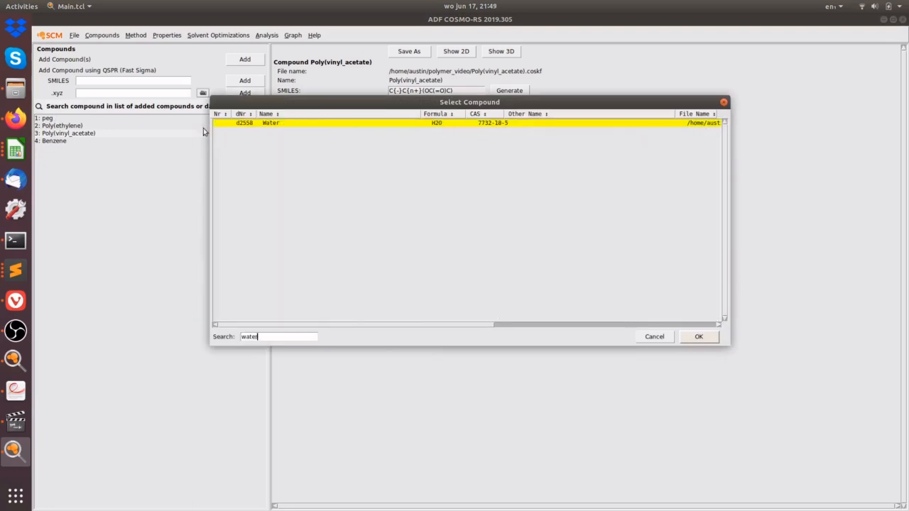
double_click(249, 123)
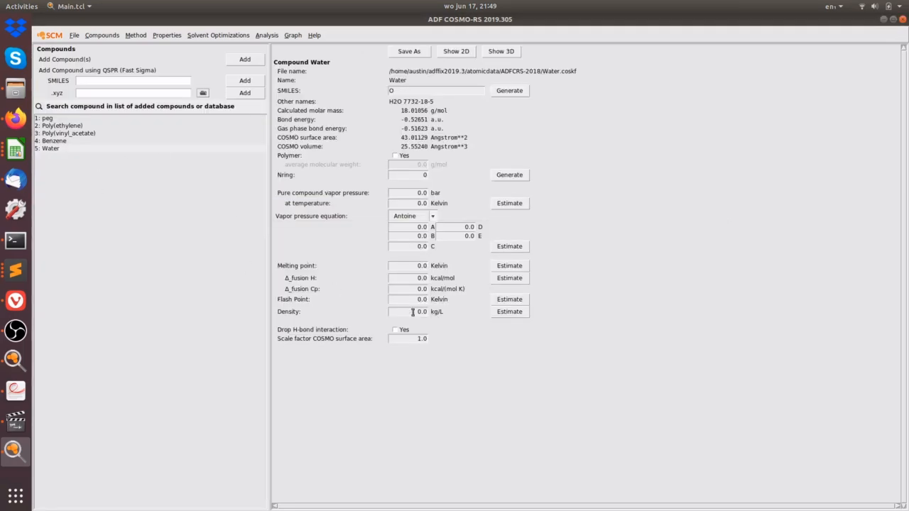
left_click_drag(415, 312, 442, 316)
type("0.99")
Step: Set up the Binary Mixture VLE/LLE calculation with Poly(vinyl_acetate) as compound 1 and Water as compound 2
left_click(212, 37)
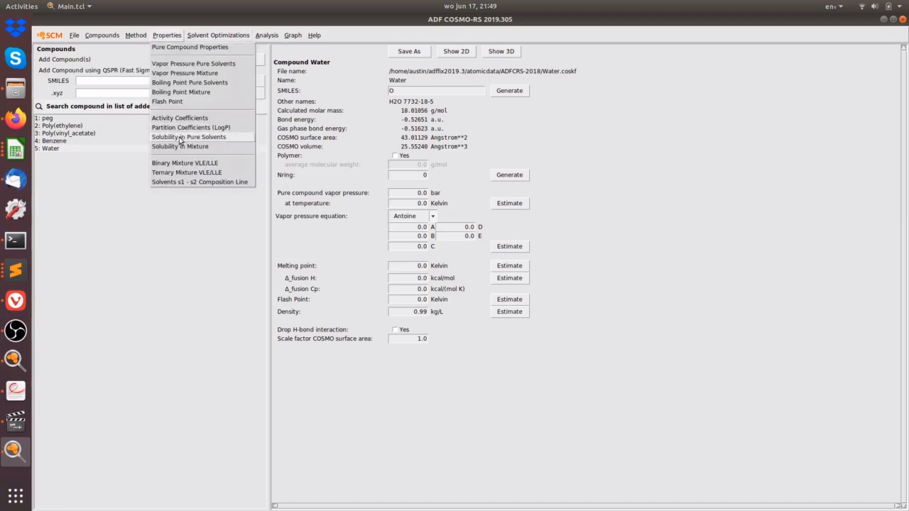
left_click(180, 164)
left_click(84, 81)
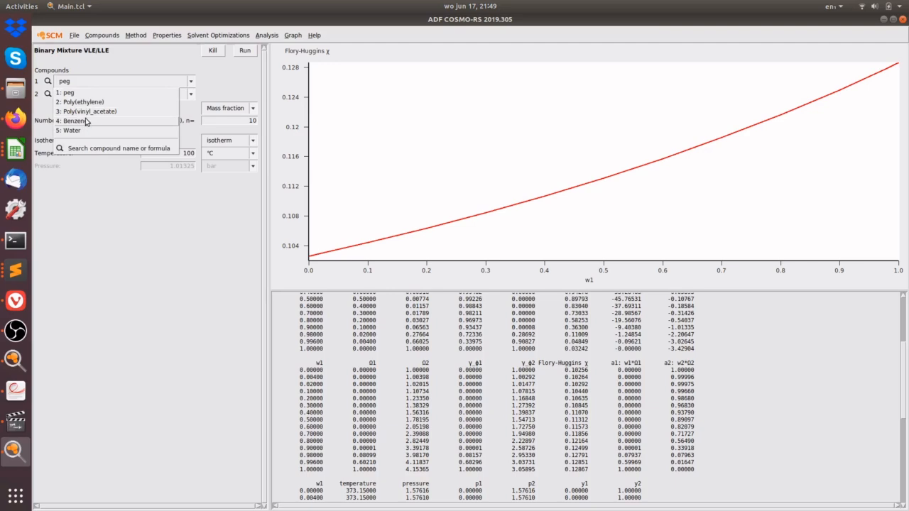
left_click(88, 113)
left_click(89, 96)
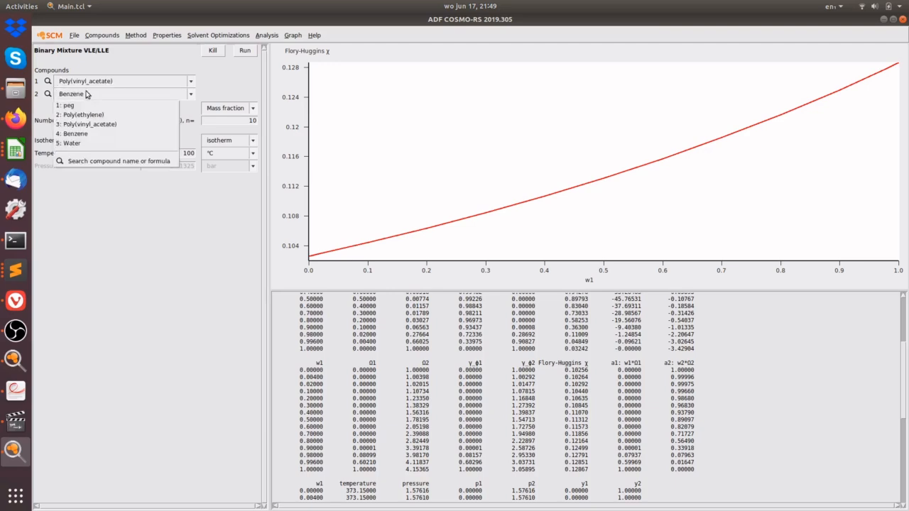
left_click(88, 146)
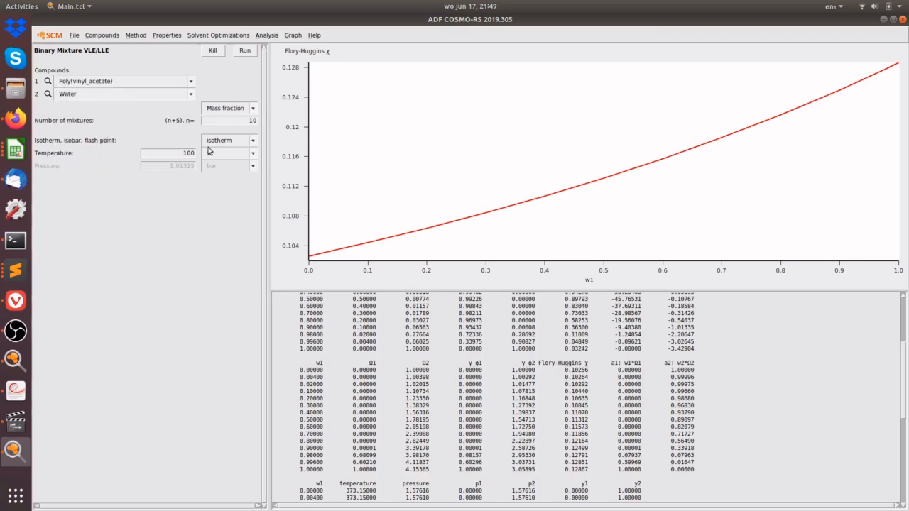
Step: Run the binary mixture at 40 °C and examine the Flory-Huggins χ results, highlighting the w1 = 1 row
double_click(179, 155)
type("40")
left_click(245, 51)
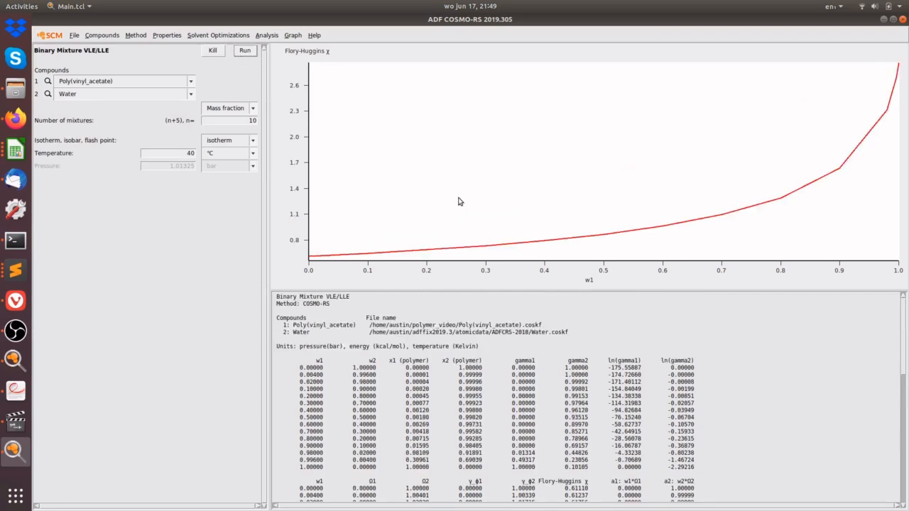
scroll(671, 386, "down", 7)
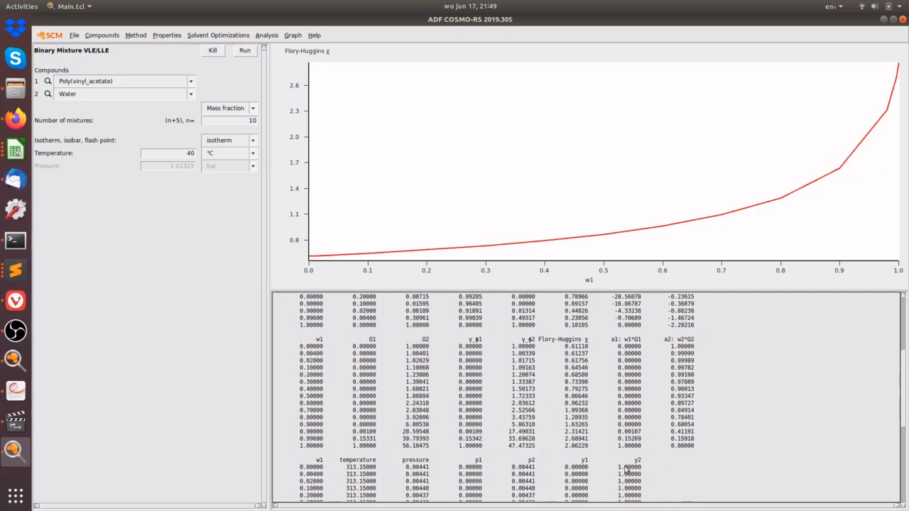
triple_click(535, 445)
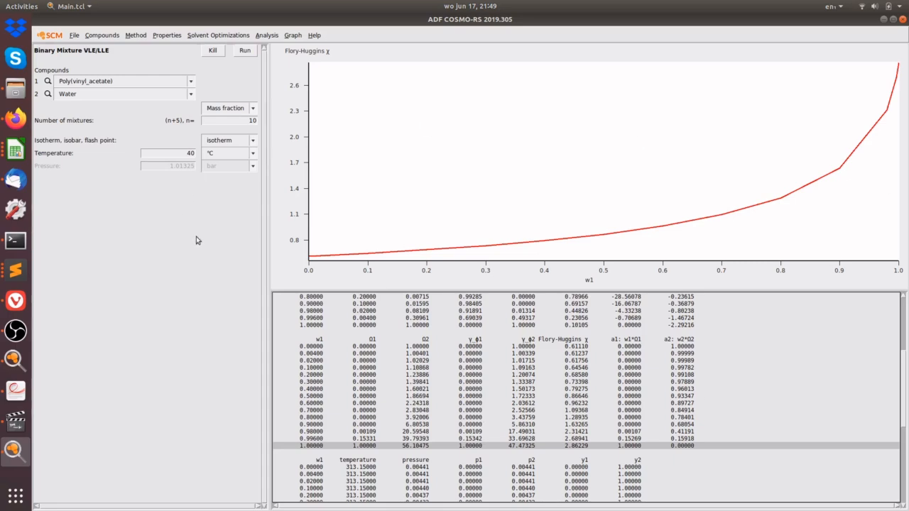
left_click(520, 393)
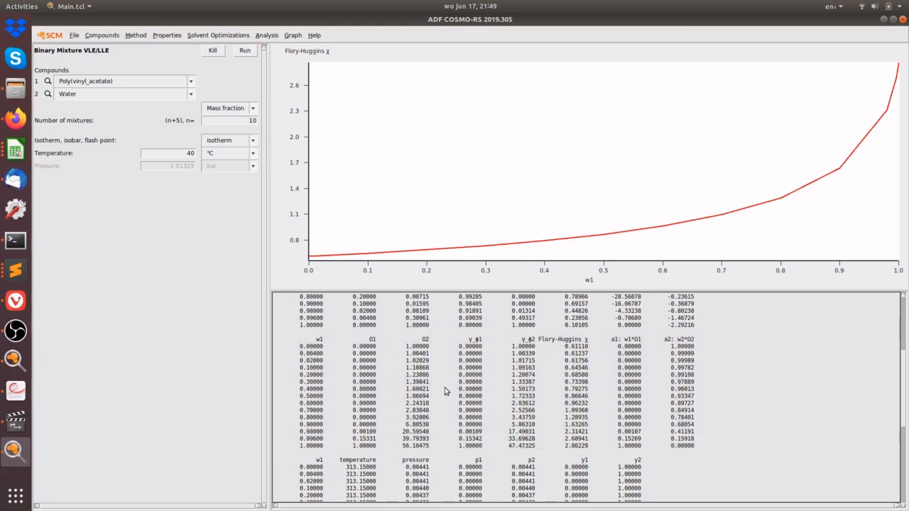
scroll(542, 360, "up", 3)
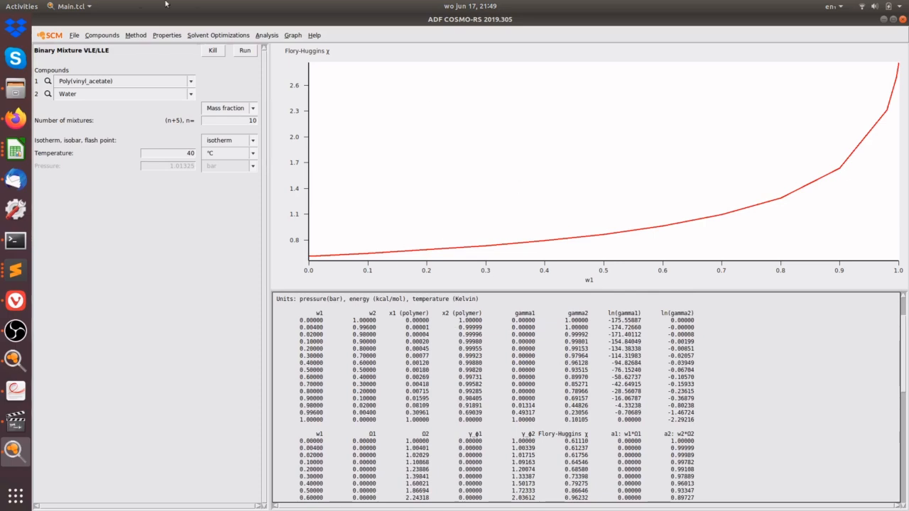
Step: Return to the list of added compounds and set the density of Poly(ethylene) to 0.92 kg/L
left_click(167, 36)
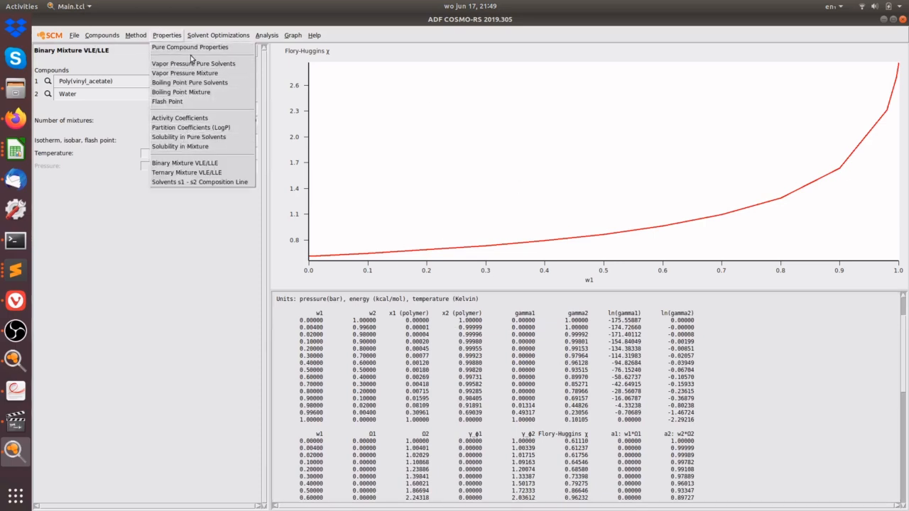
left_click(110, 47)
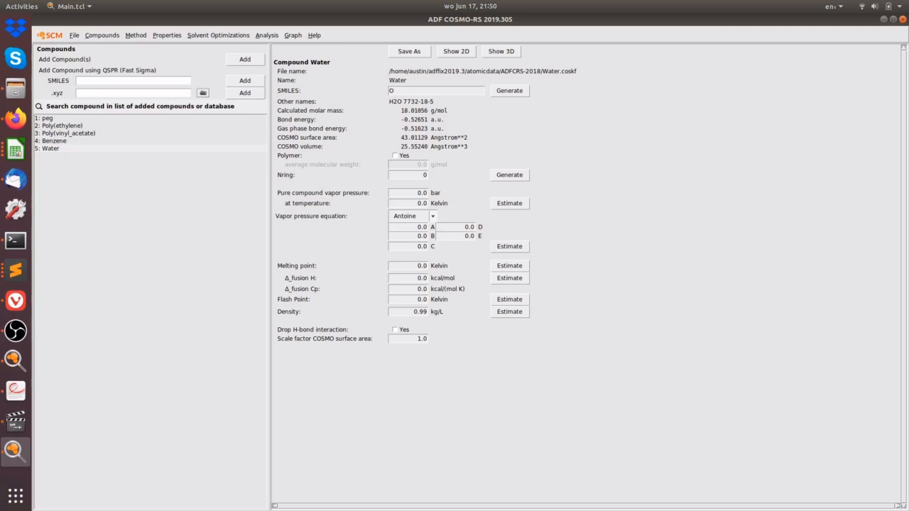
left_click(51, 126)
double_click(416, 314)
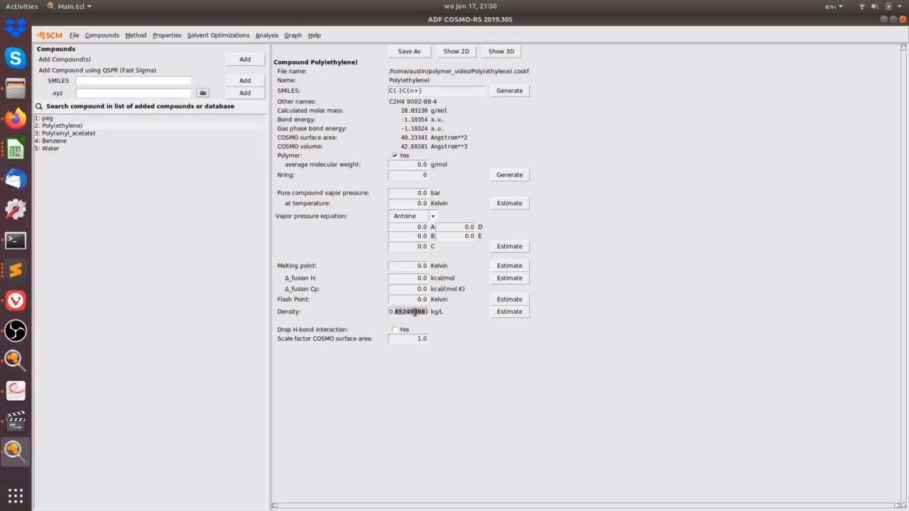
type("92")
Step: Set the density of Water to 1 kg/L
left_click(50, 149)
double_click(420, 311)
type("1")
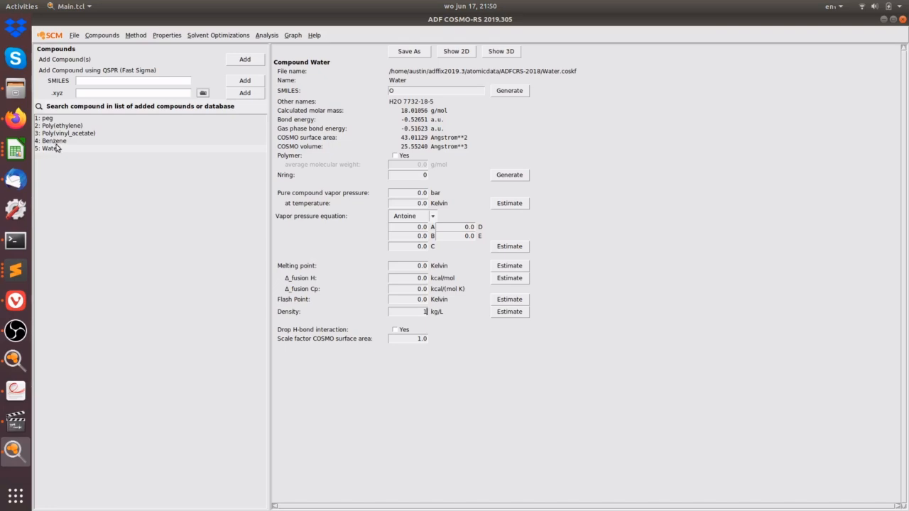
Step: Add Ethanol from the compound database and set its density to 0.789 kg/L
left_click(67, 108)
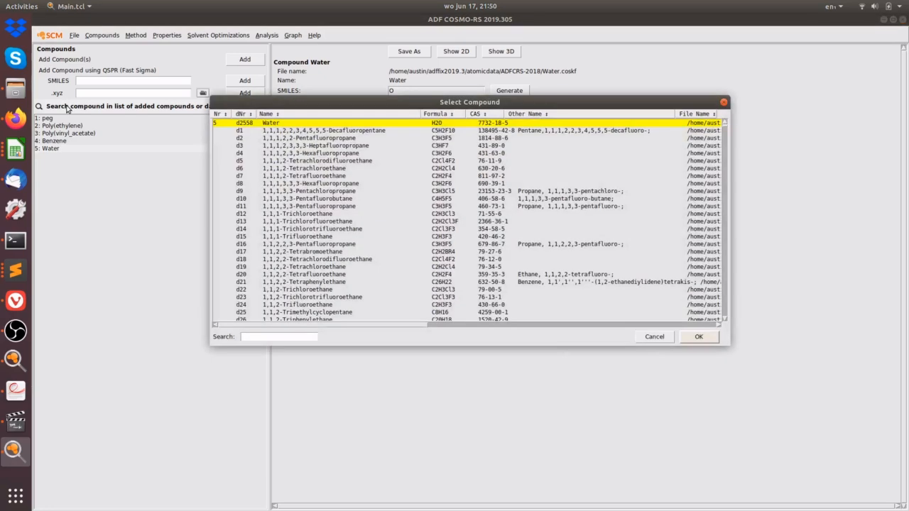
type("ethanol")
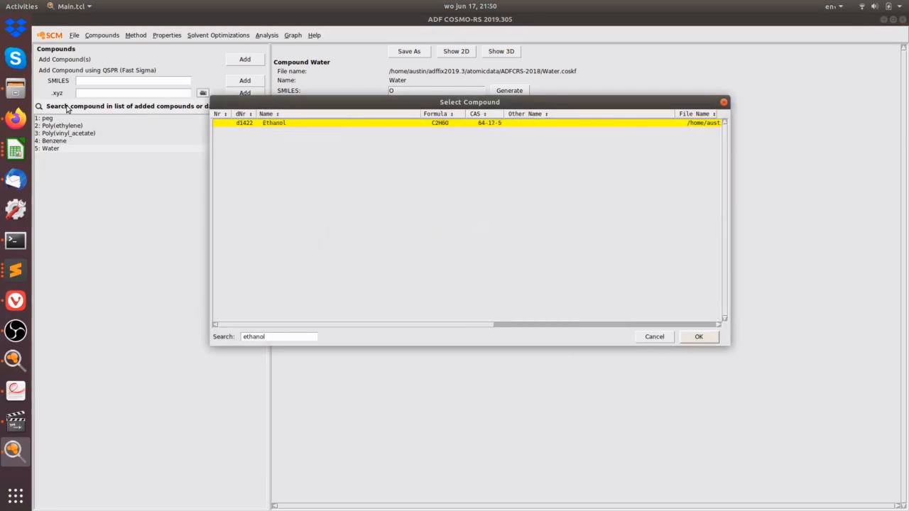
double_click(289, 125)
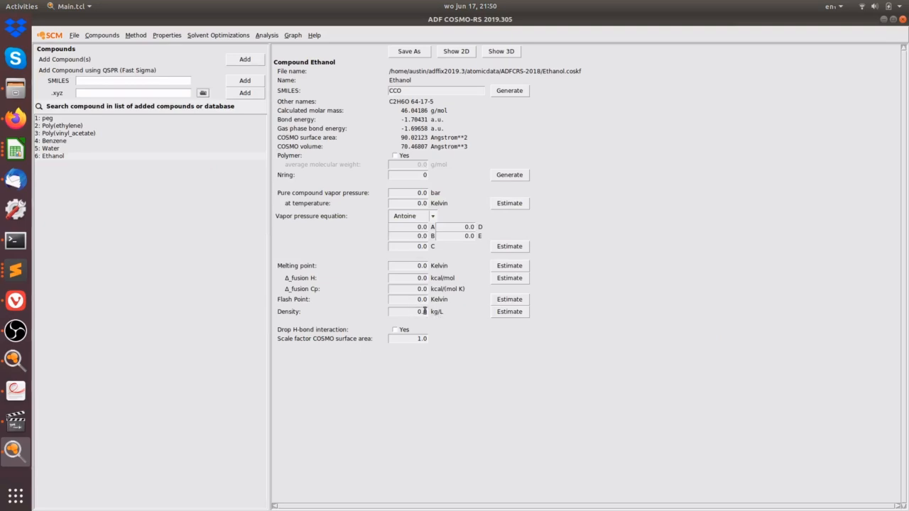
left_click_drag(425, 311, 450, 316)
type("789")
Step: Add Phenanthrene from the compound database and set its density to 1.18 kg/L
left_click(65, 110)
type("phenanth")
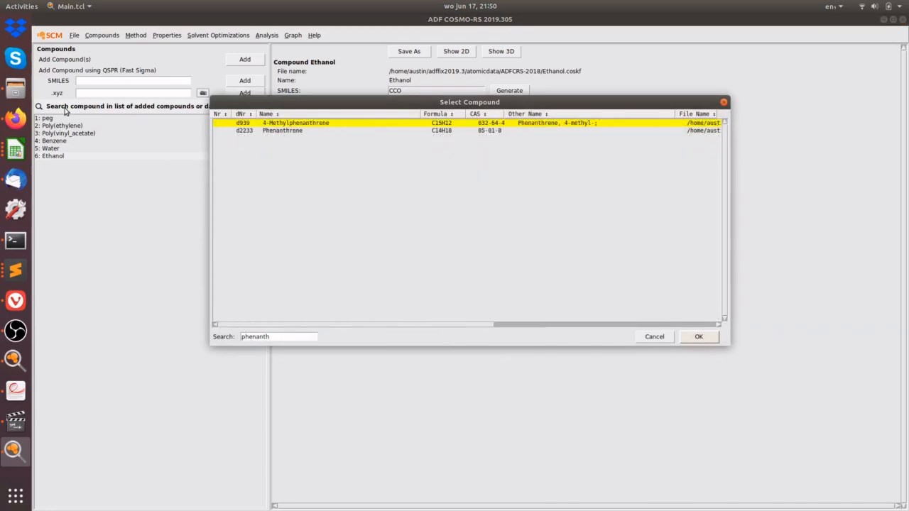
double_click(294, 131)
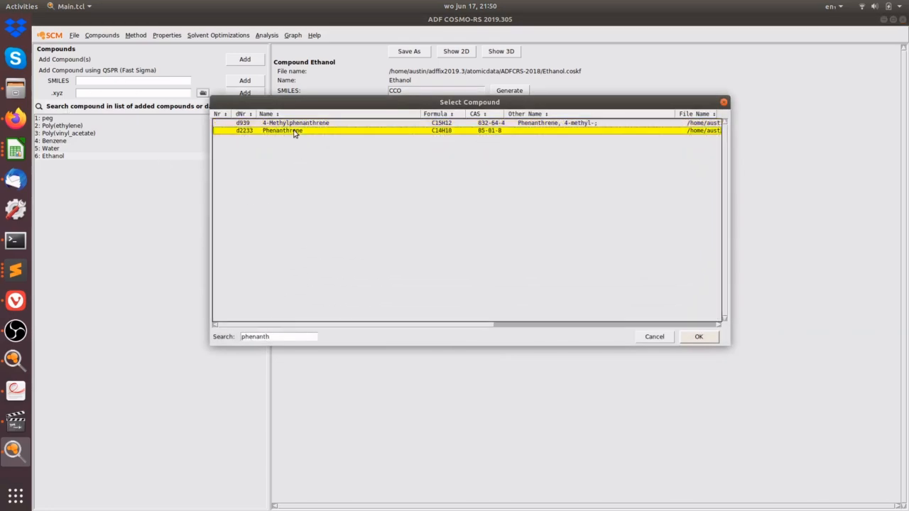
double_click(423, 313)
type("1.18")
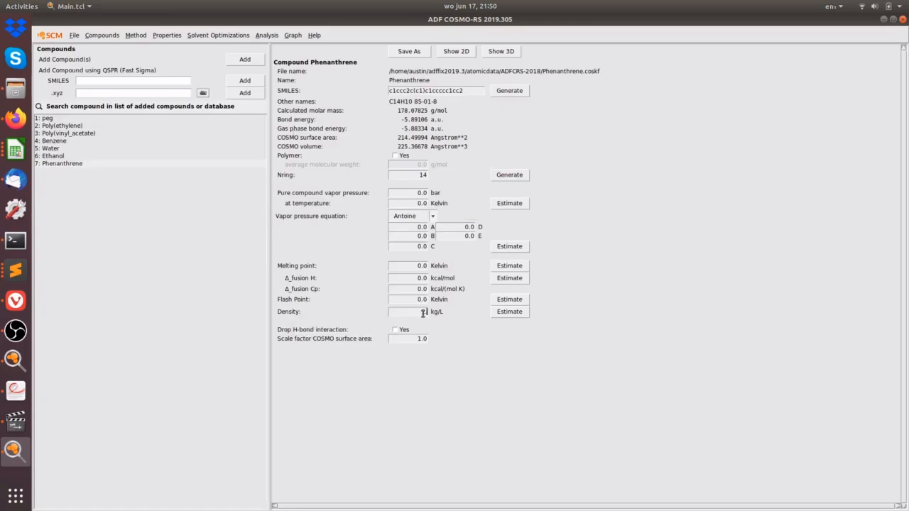
Step: Add Pyrene from the compound database and set its density to 1.27 kg/L
left_click(148, 108)
type("pyrene")
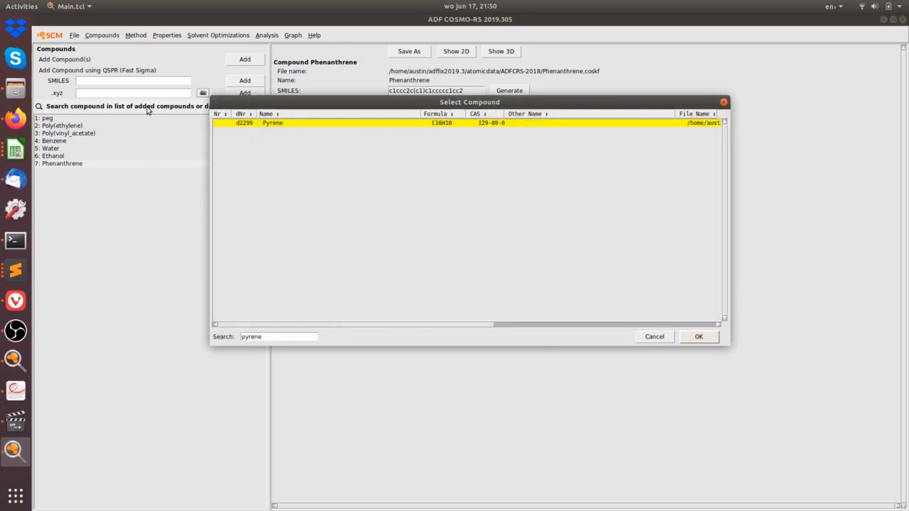
double_click(280, 125)
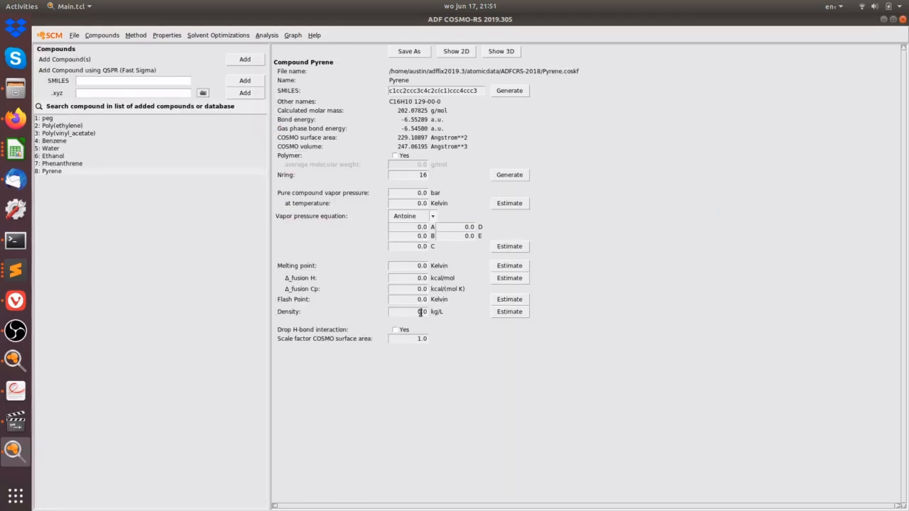
double_click(420, 312)
type("1.27")
Step: Set up a Partition Coefficients (LogP) calculation with two user-defined solvent components, Poly(ethylene) for phase 1 and Water for phase 2
left_click(220, 36)
mouse_move(169, 35)
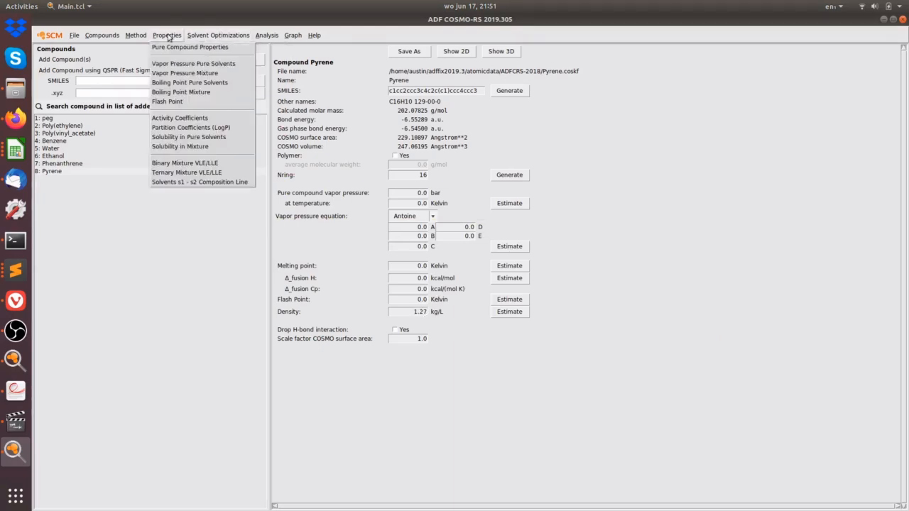
left_click(222, 129)
left_click(118, 88)
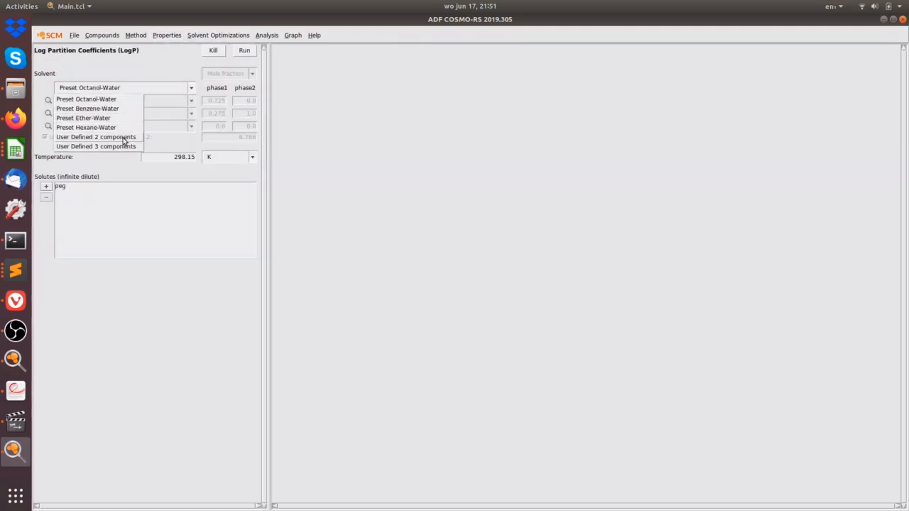
left_click(112, 103)
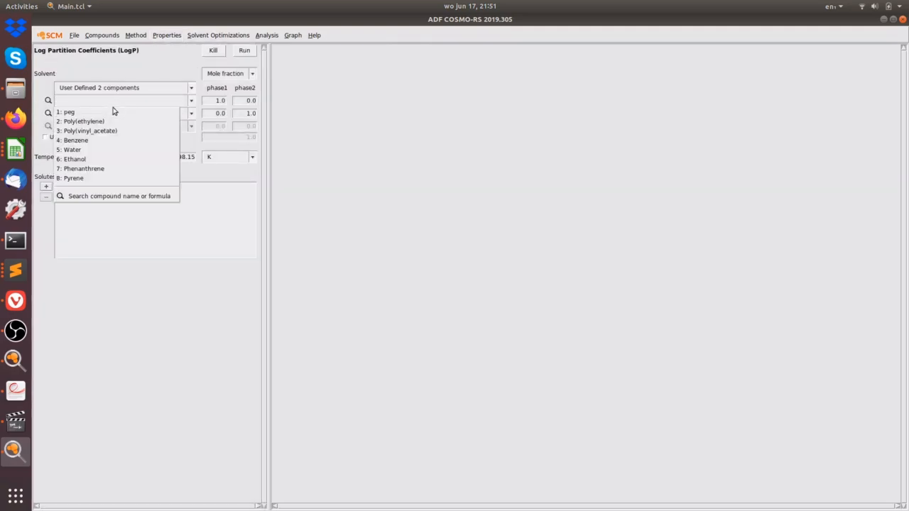
left_click(112, 122)
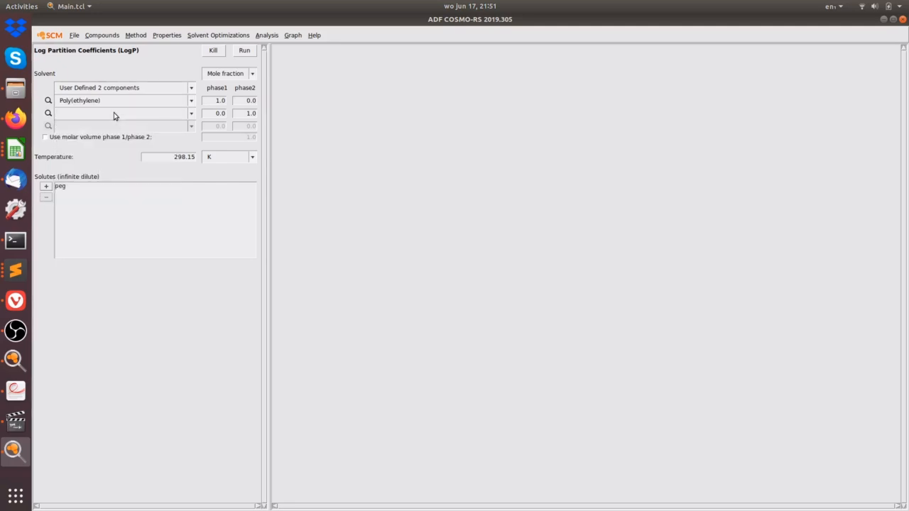
left_click(114, 114)
left_click(116, 162)
Step: Replace the peg solute of the LogP calculation with Ethanol, Phenanthrene and Pyrene
left_click(61, 188)
left_click(46, 196)
left_click(45, 187)
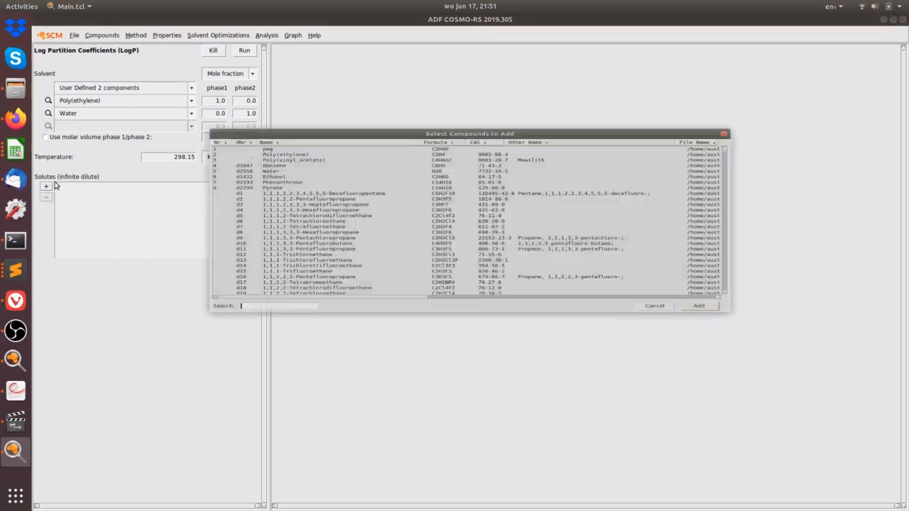
left_click(281, 161)
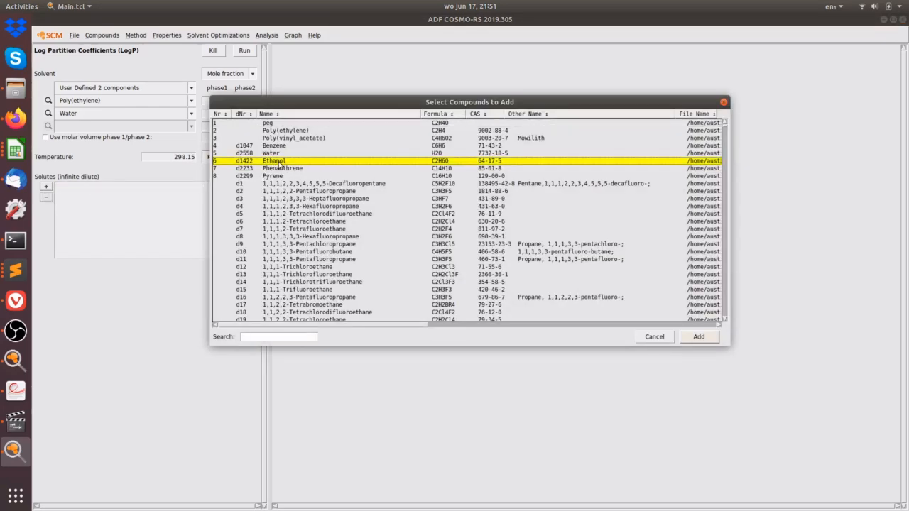
left_click(280, 170, "ctrl")
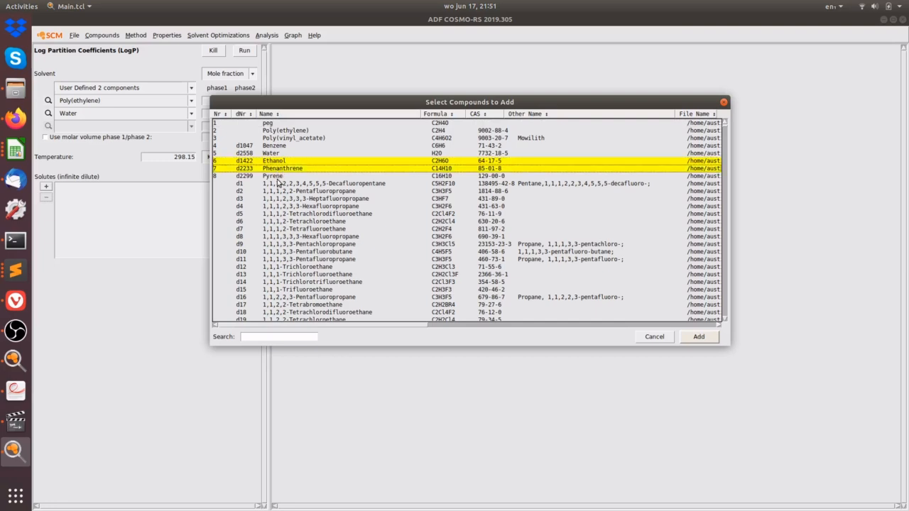
left_click(277, 176, "ctrl")
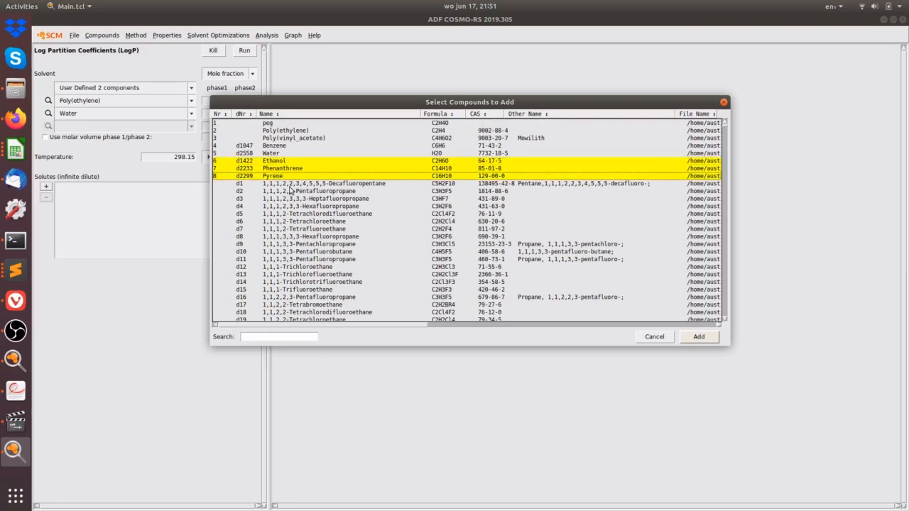
left_click(705, 340)
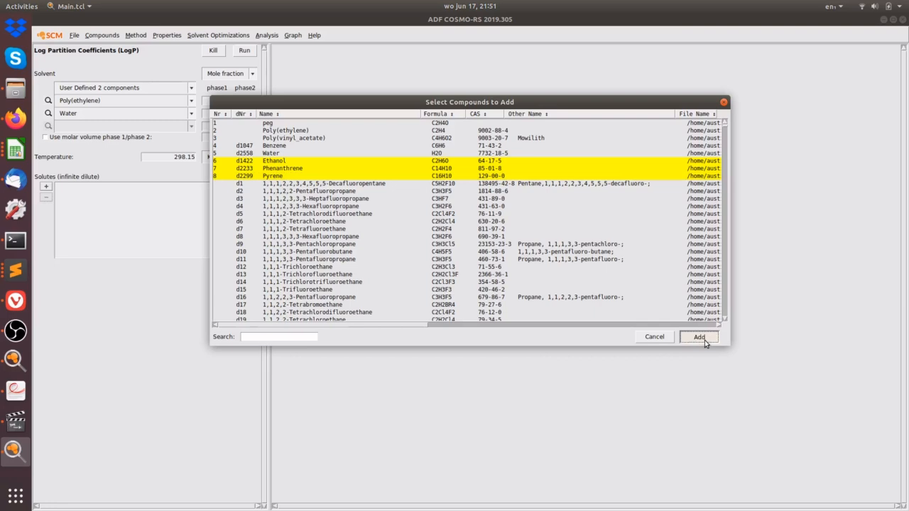
Step: Run the LogP calculation and examine the solutes' partition coefficients, highlighting their block in the results
left_click(245, 51)
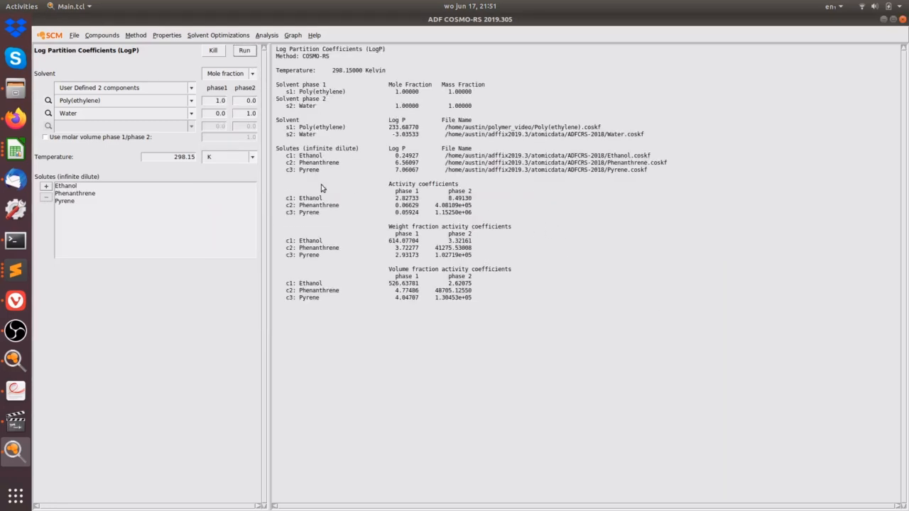
left_click_drag(276, 148, 279, 187)
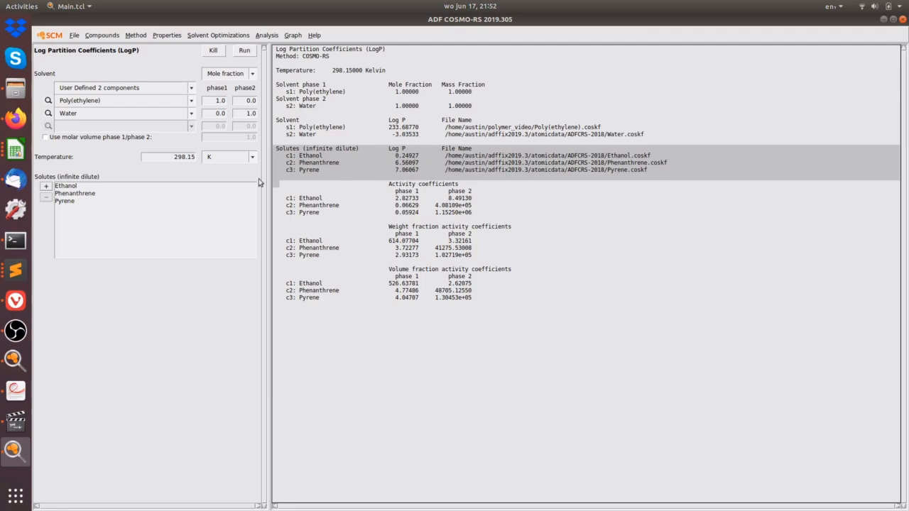
left_click(446, 192)
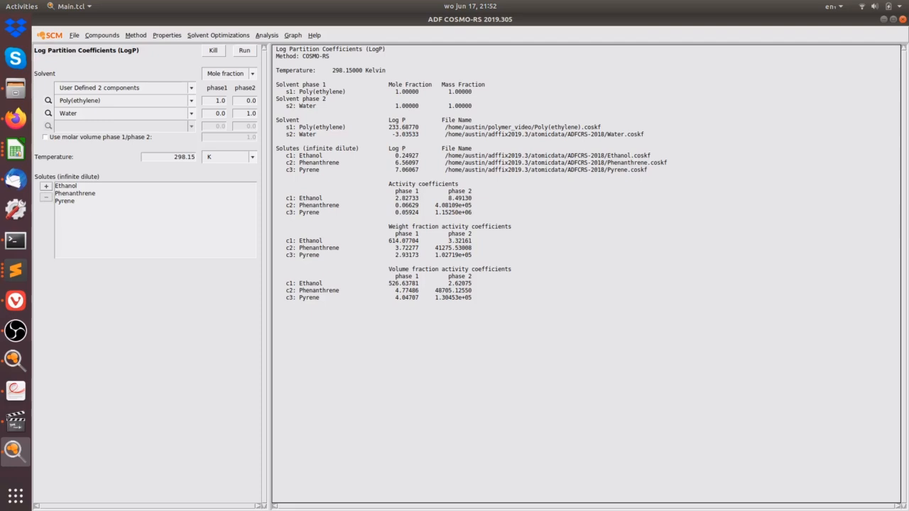
Step: Return to the list of added compounds and review the properties of Poly(ethylene)
left_click(133, 38)
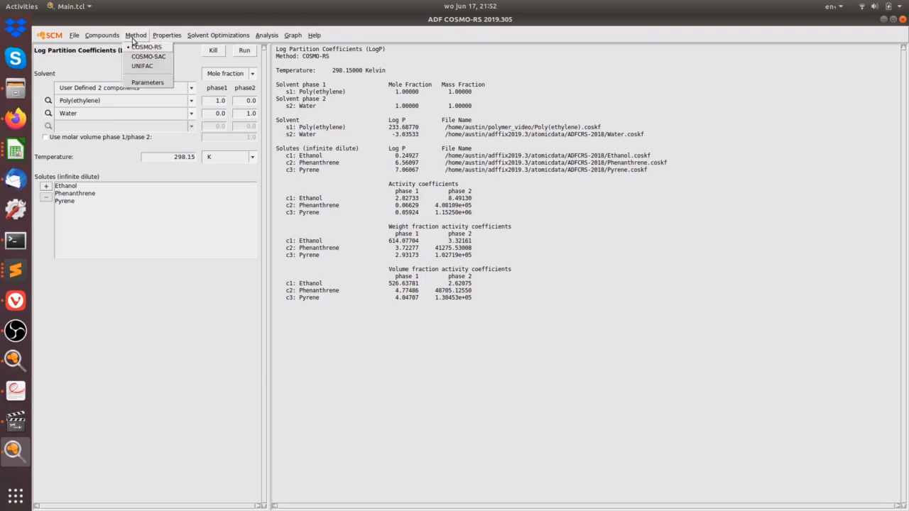
mouse_move(104, 38)
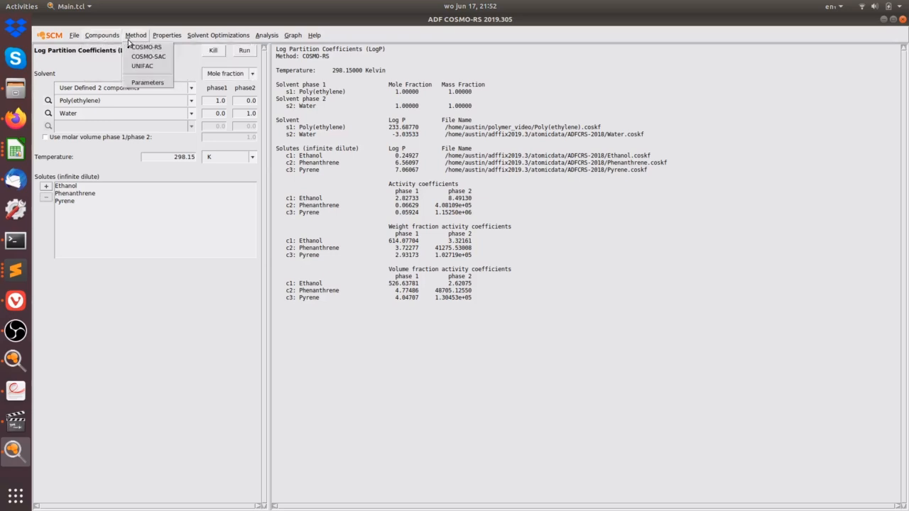
left_click(110, 47)
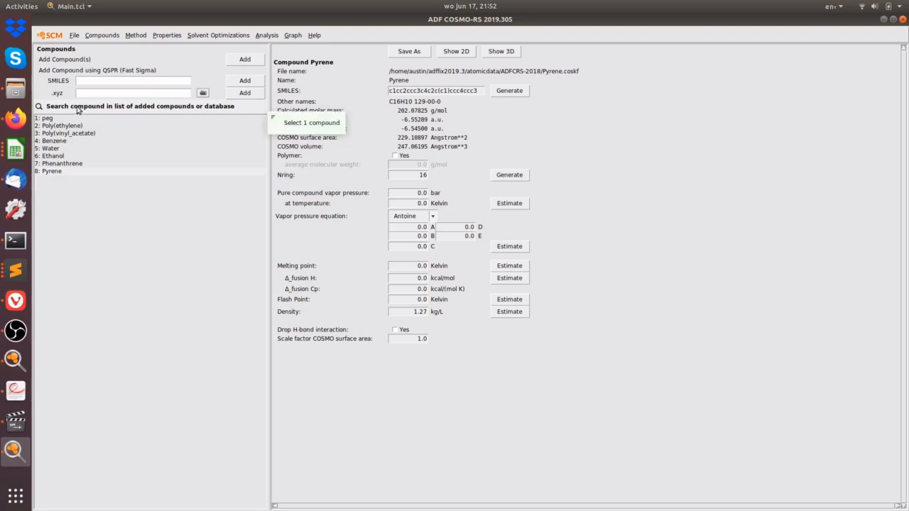
left_click(65, 126)
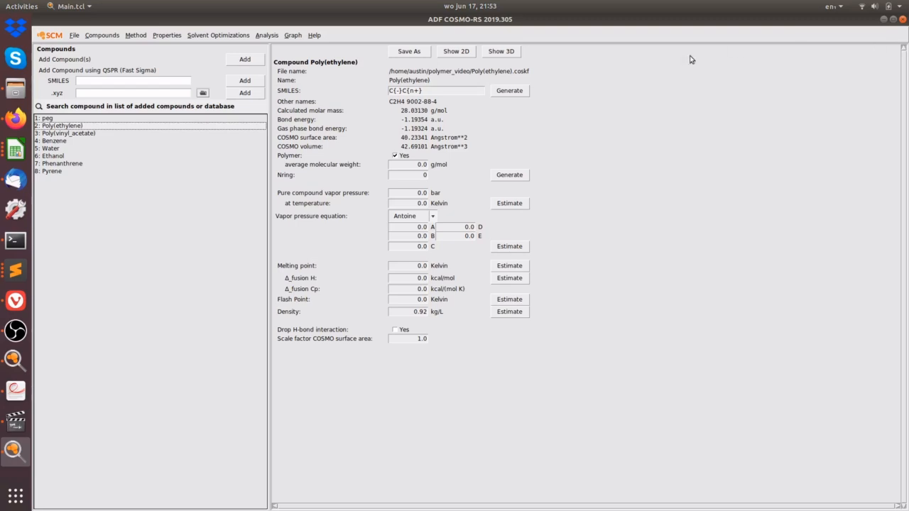
Step: Search the compound database for co2 and add Carbon dioxide to the compound list
left_click(107, 112)
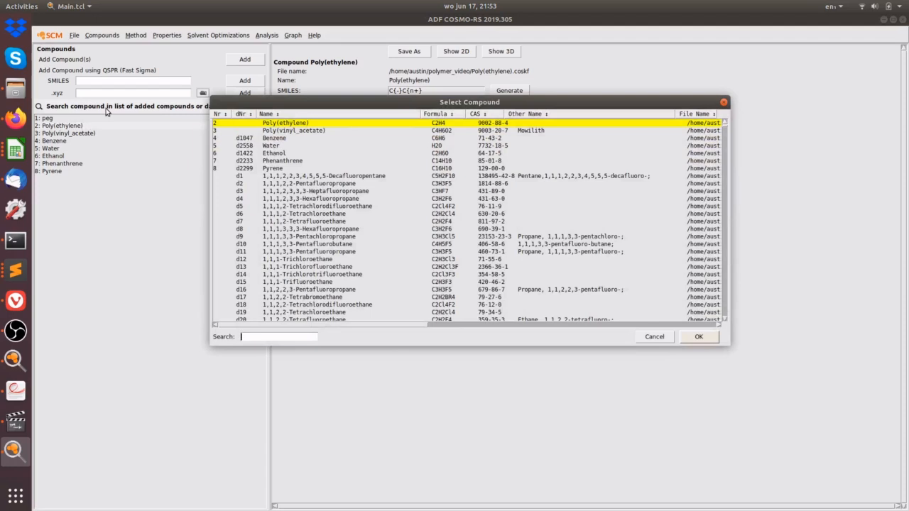
type("co2")
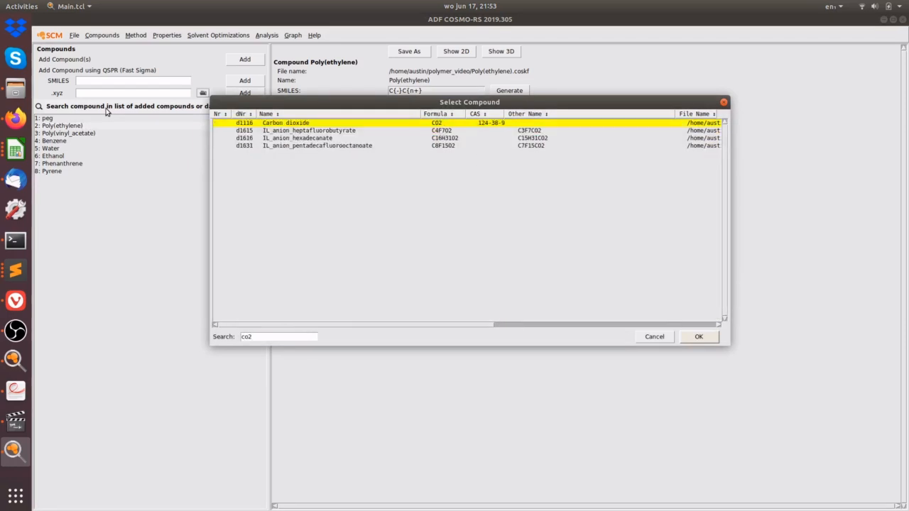
key("Return")
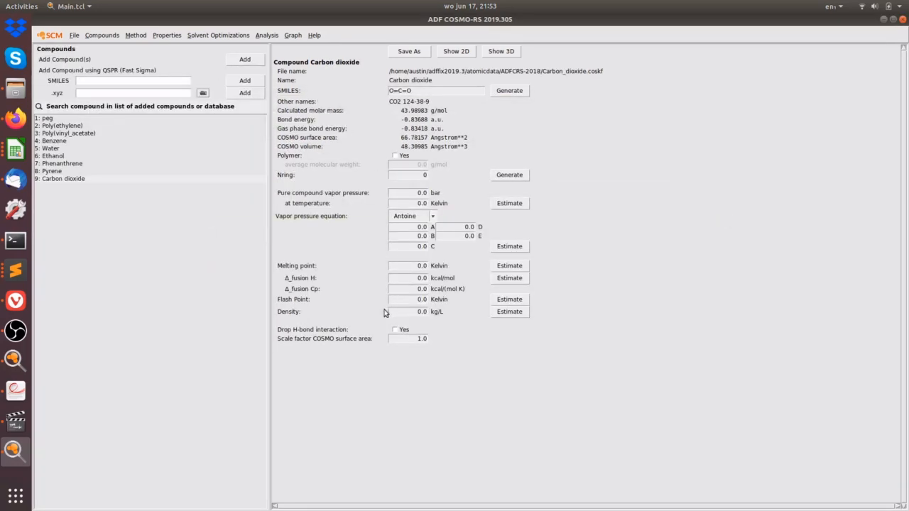
left_click(54, 179)
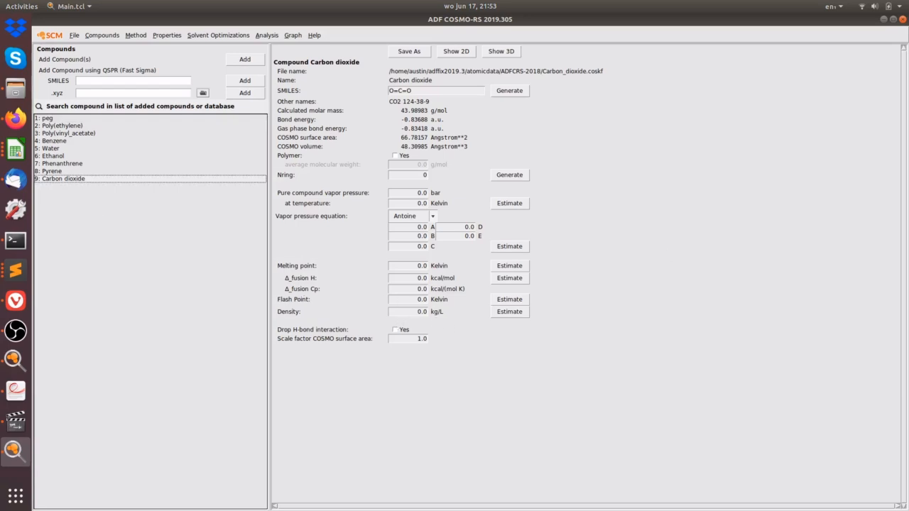
Step: Set the density of Carbon dioxide to 0.9 kg/L and estimate its vapor pressure equation coefficients
double_click(423, 312)
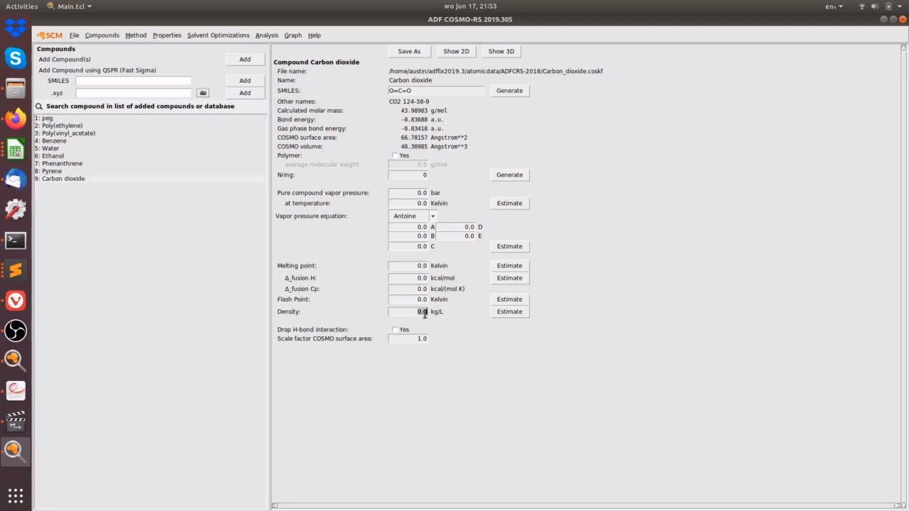
left_click(425, 313)
key("BackSpace")
type("9")
mouse_move(366, 220)
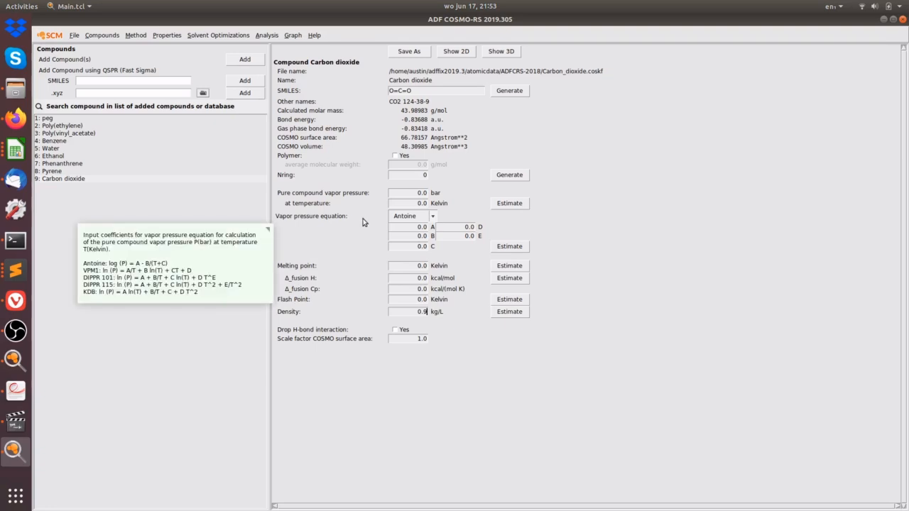
left_click(506, 248)
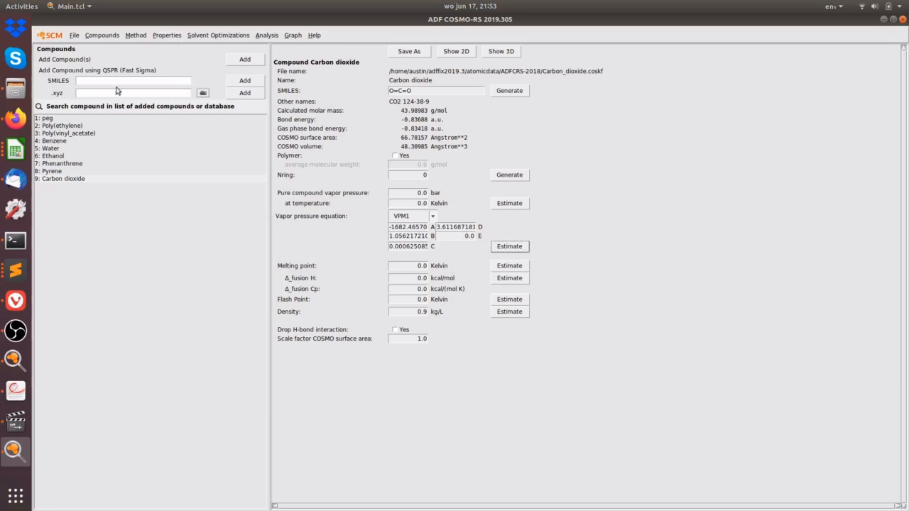
Step: Open a Solubility in Mixture calculation and choose Poly(ethylene) as the single-component solvent
left_click(167, 35)
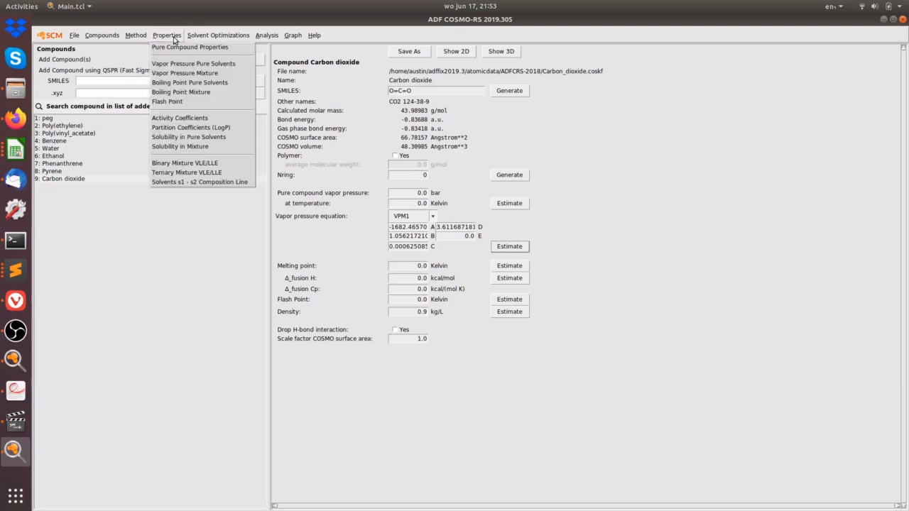
left_click(191, 149)
left_click(107, 87)
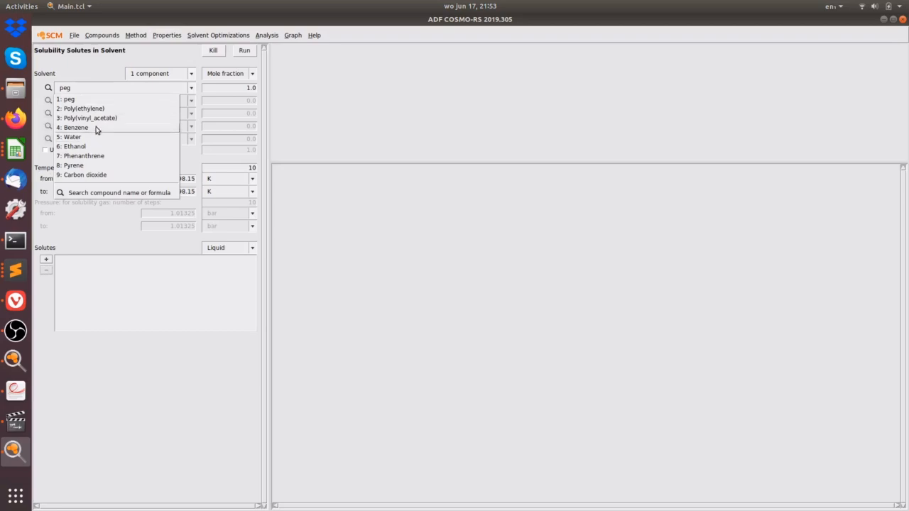
left_click(103, 108)
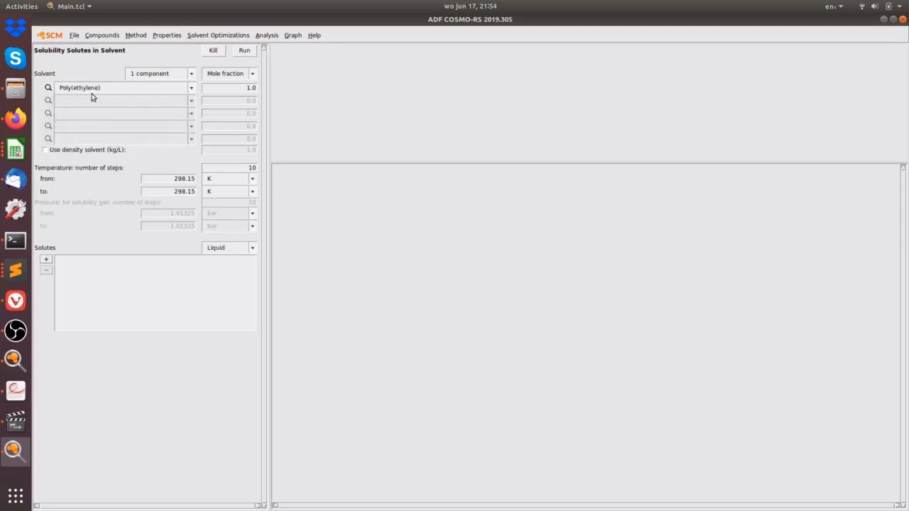
Step: Add Carbon dioxide as a solute in the Gas state, run the solubility calculation and enlarge the graph area
left_click(47, 260)
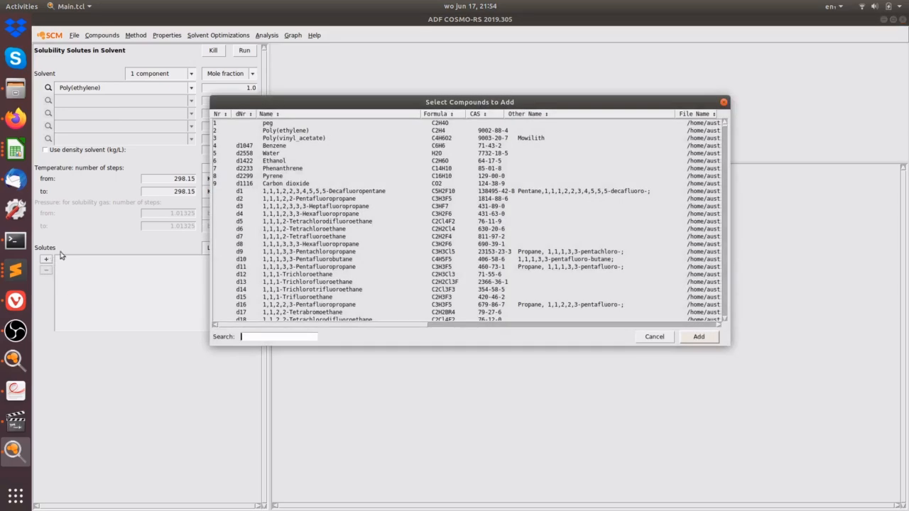
double_click(266, 182)
left_click(237, 247)
left_click(223, 258)
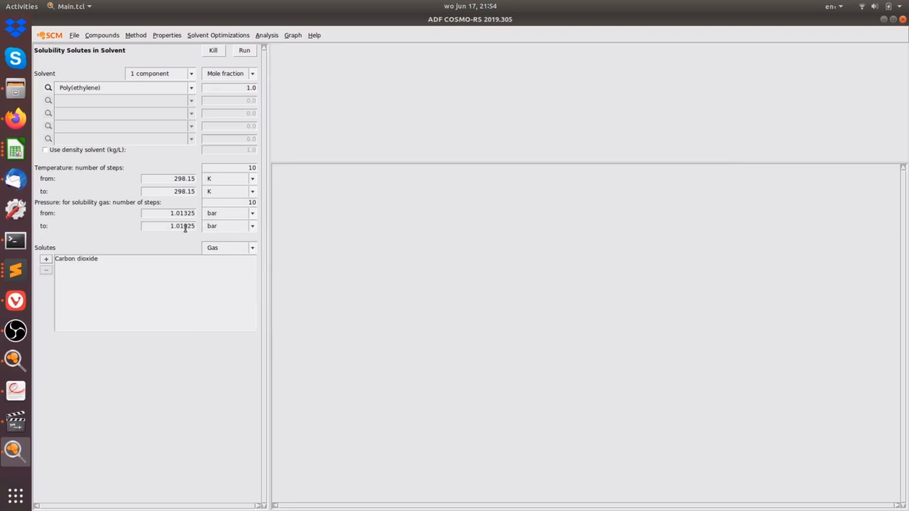
left_click(244, 51)
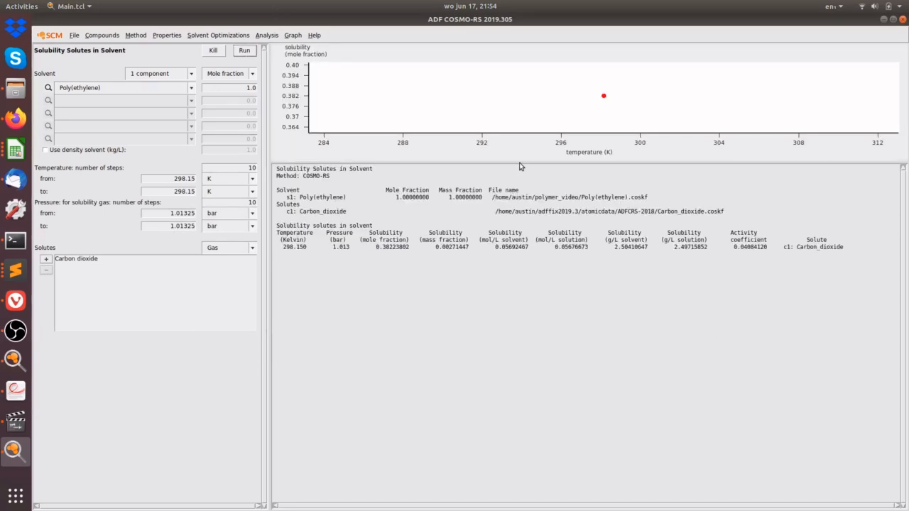
left_click_drag(523, 166, 513, 203)
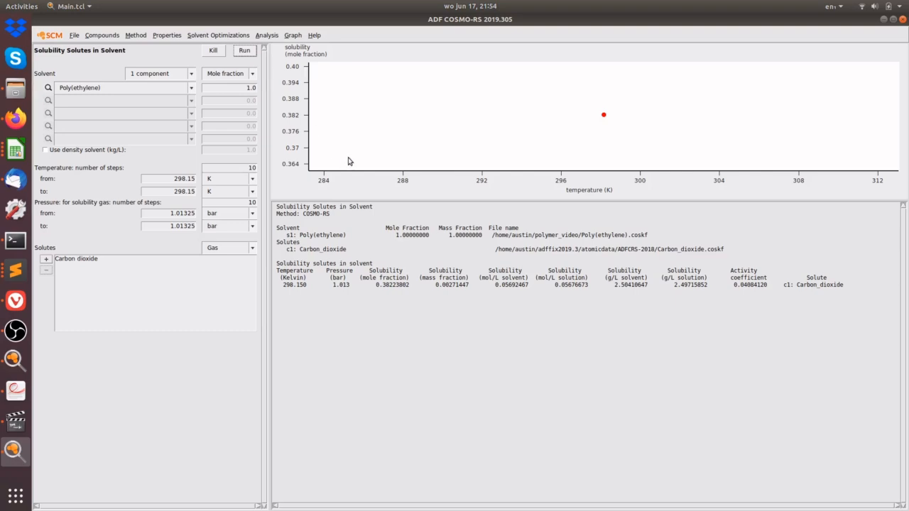
Step: Switch to polymer_video.pdf in the document viewer, examine the experimental versus estimated solubility plot and return to ADF COSMO-RS
left_click(21, 399)
key("Right")
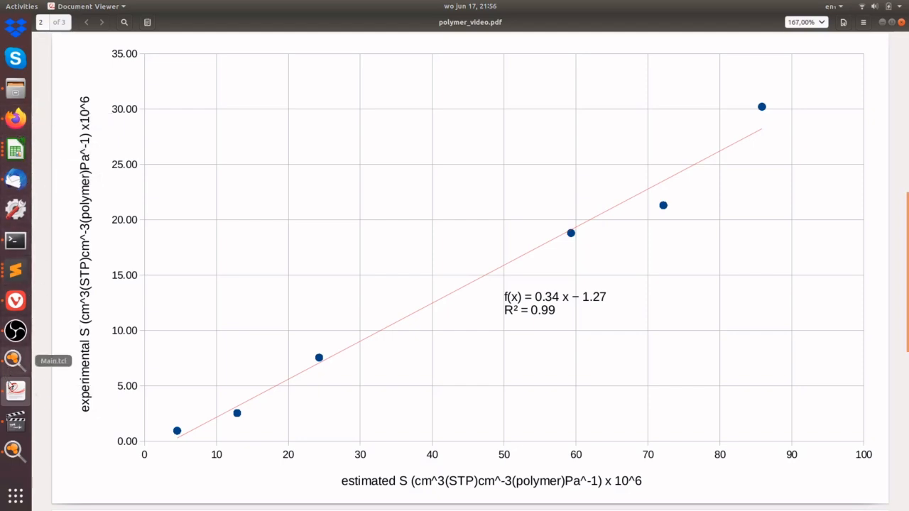
left_click(15, 450)
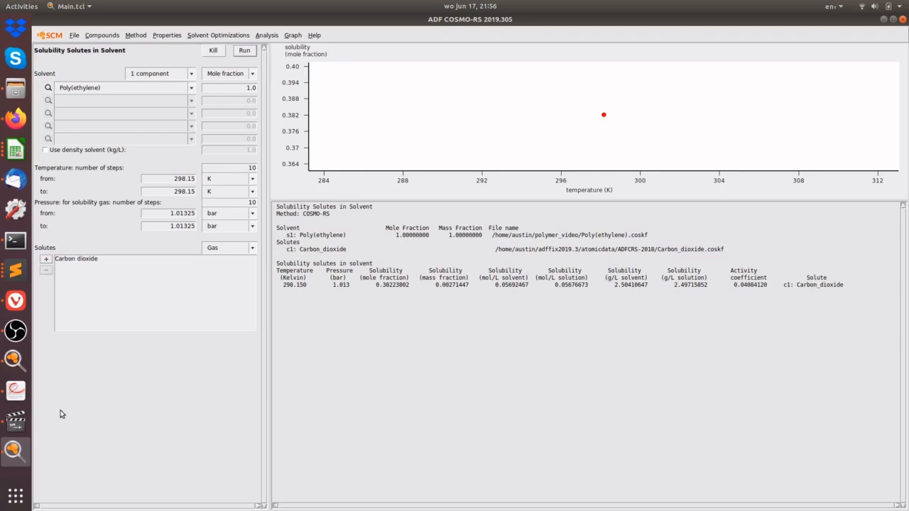
Step: Return to the list of added compounds and go to the SMILES entry for adding a compound using QSPR
left_click(102, 39)
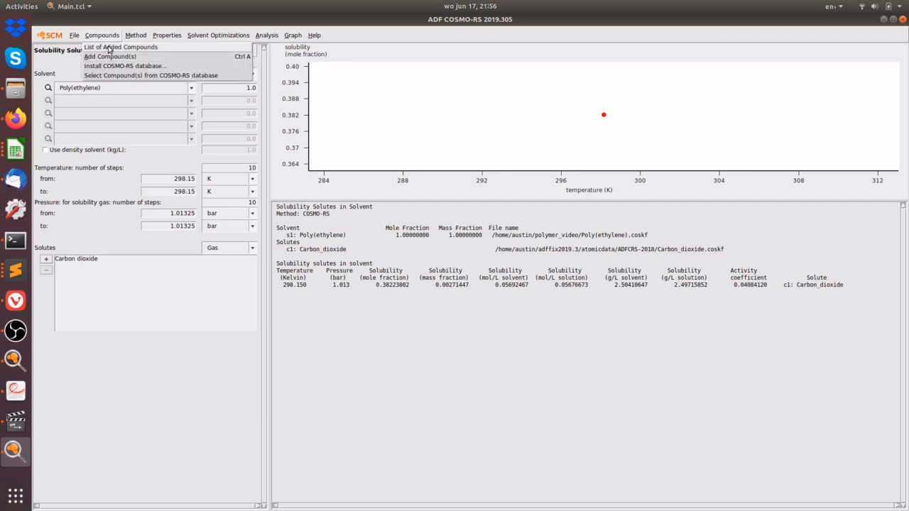
left_click(108, 45)
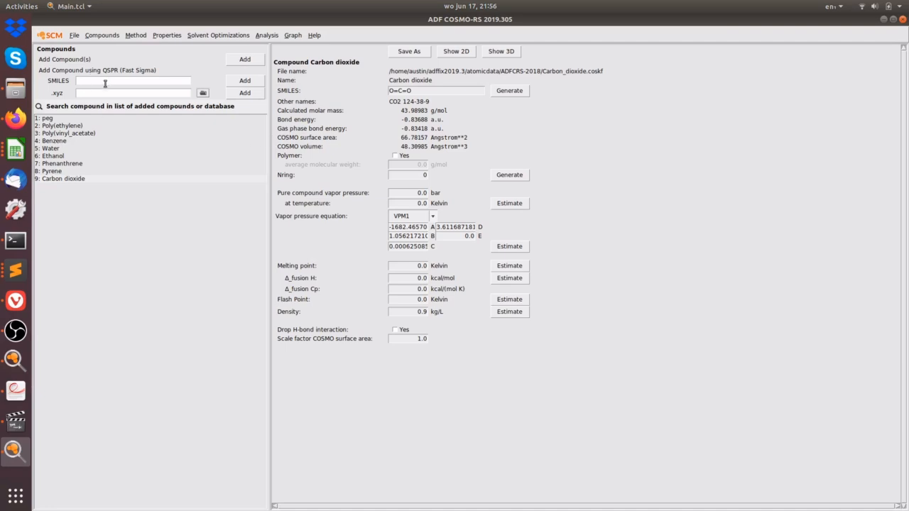
left_click(102, 82)
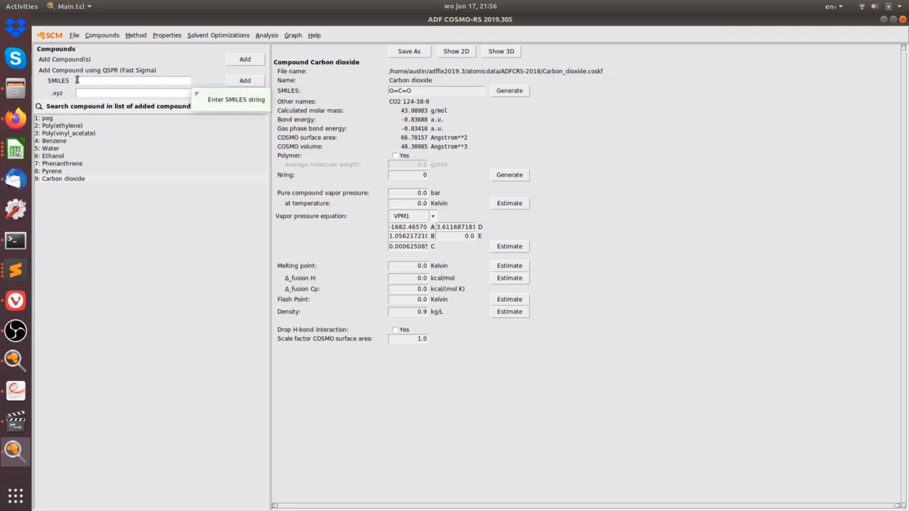
Step: Switch to Firefox, highlight the CurlySMILES string on the Poly(butyl methacrylate) page and return to ADF COSMO-RS
left_click(16, 119)
left_click(402, 33)
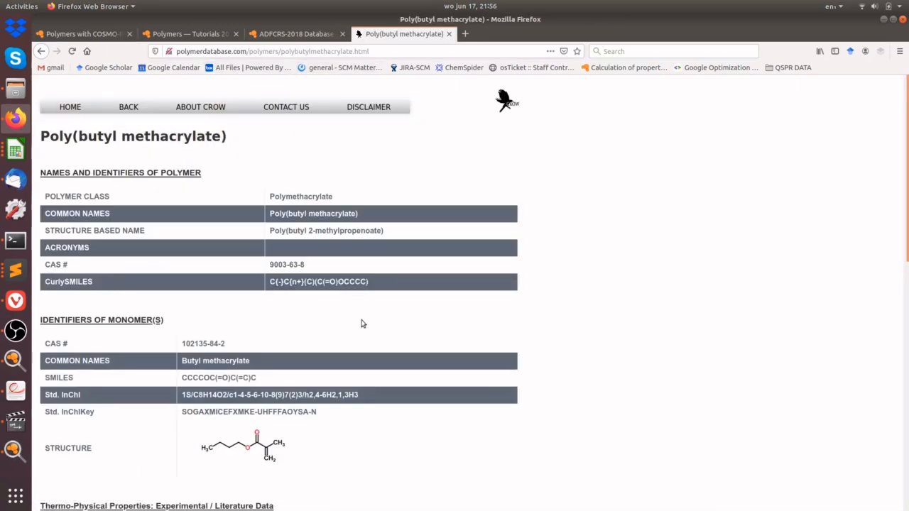
left_click_drag(271, 282, 379, 284)
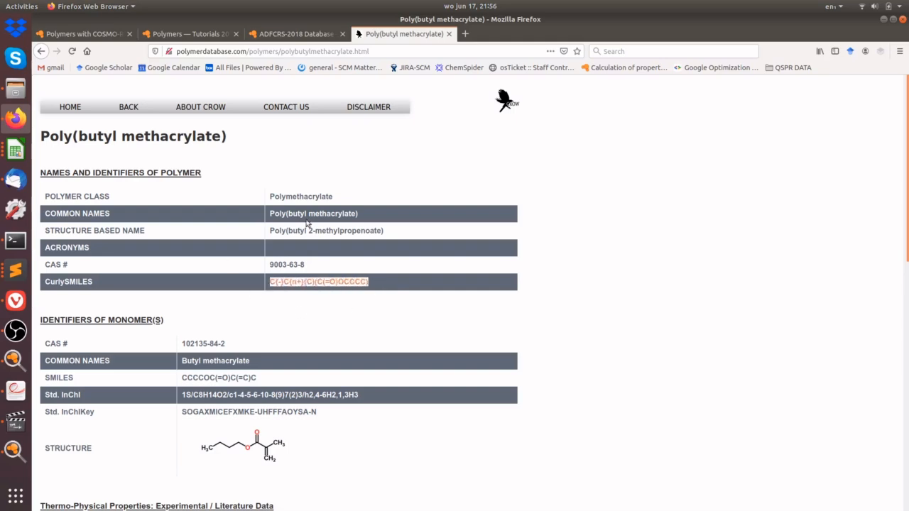
left_click(883, 19)
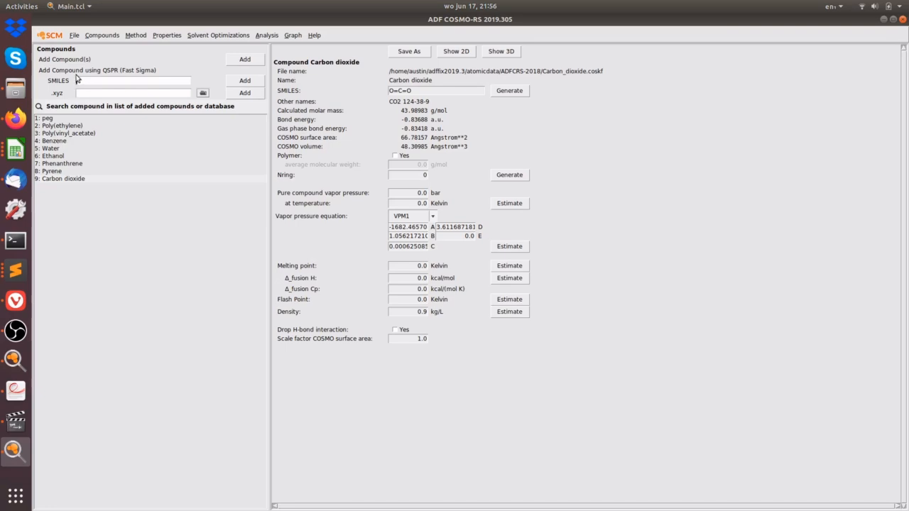
Step: Open a Ternary Mixture VLE/LLE calculation and set Benzene as the first compound
left_click(245, 36)
mouse_move(255, 37)
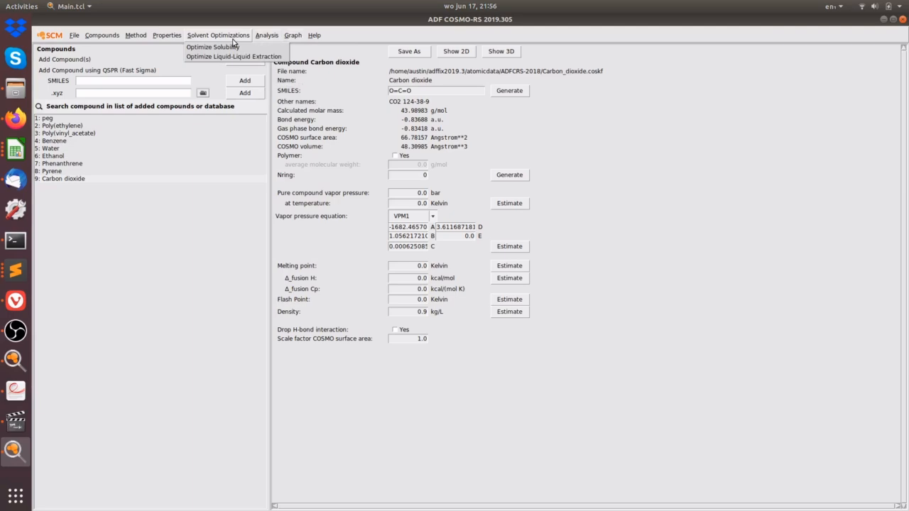
mouse_move(169, 43)
left_click(197, 172)
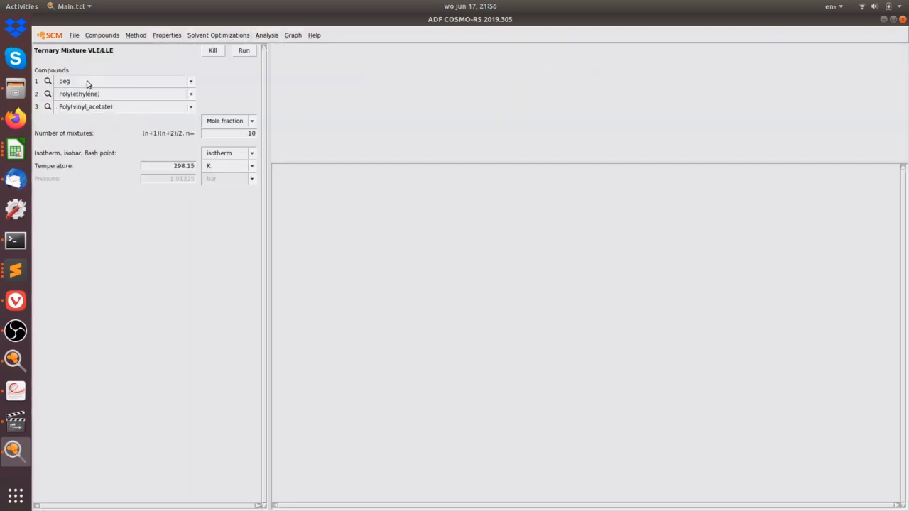
left_click(88, 84)
left_click(83, 122)
Step: Set the composition unit to Mass fraction, run the ternary mixture calculation and enlarge the graph area
left_click(222, 122)
left_click(223, 139)
left_click(246, 54)
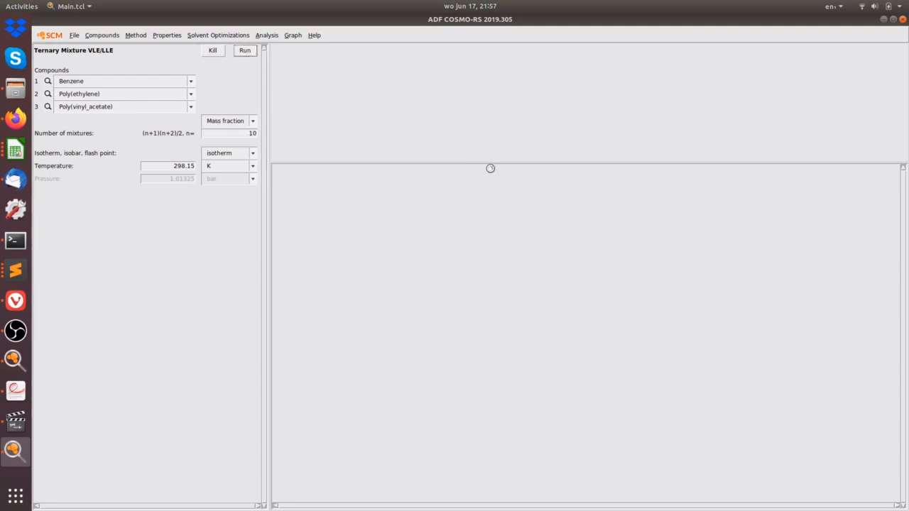
left_click_drag(495, 165, 503, 319)
Step: Color the ternary graph by Flory-Huggins χ1 and look over the available axis quantities without changing them
left_click(294, 36)
mouse_move(312, 57)
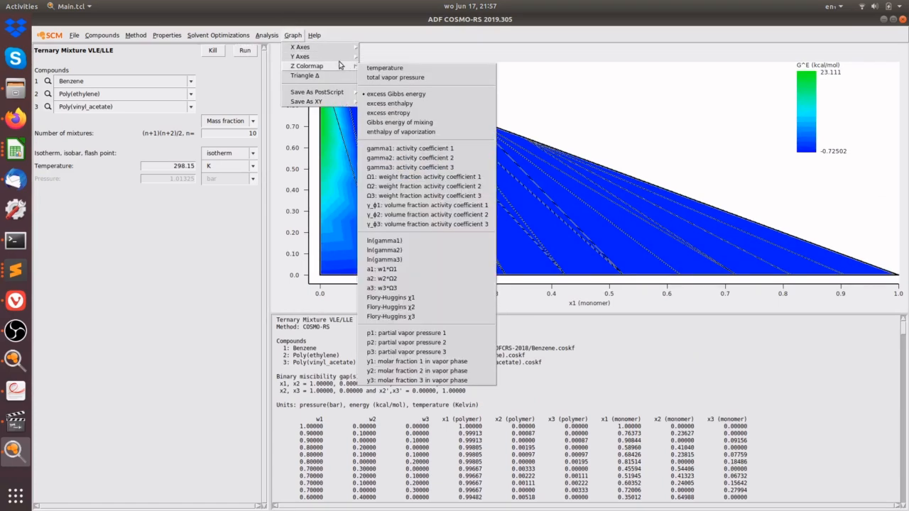
mouse_move(341, 66)
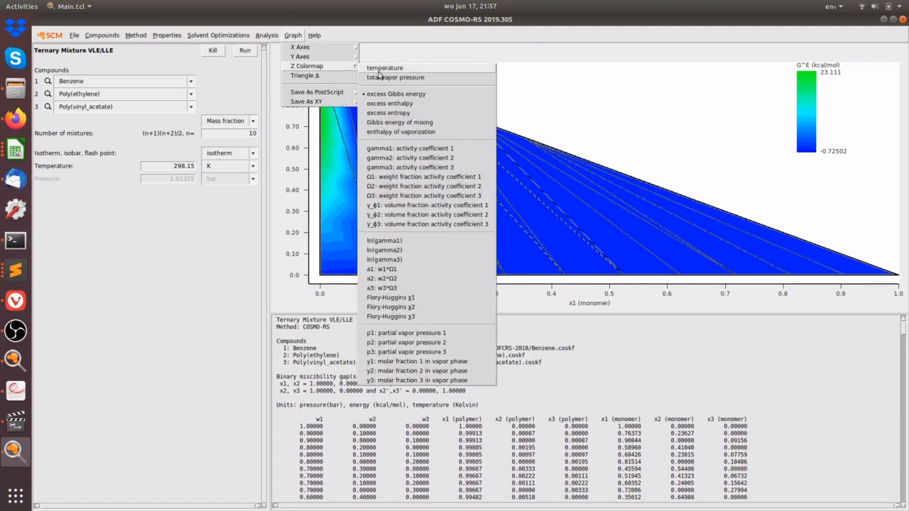
left_click(394, 301)
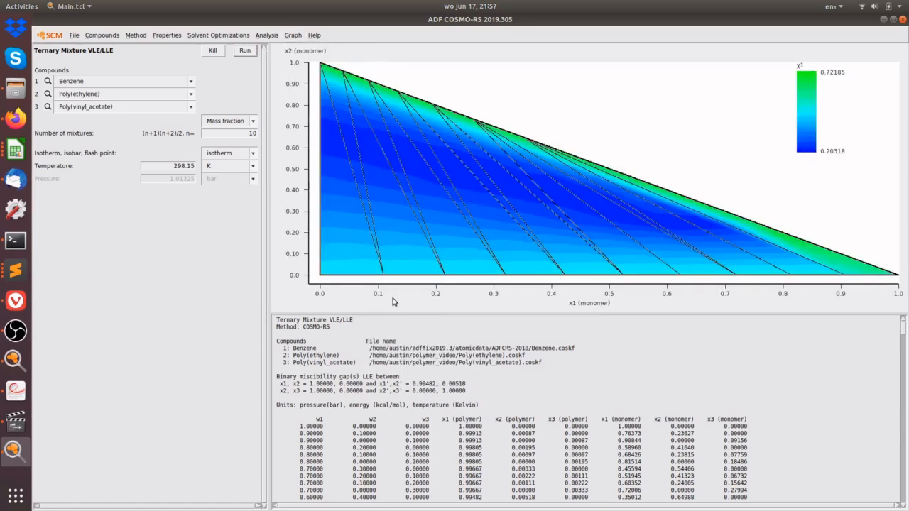
left_click(290, 35)
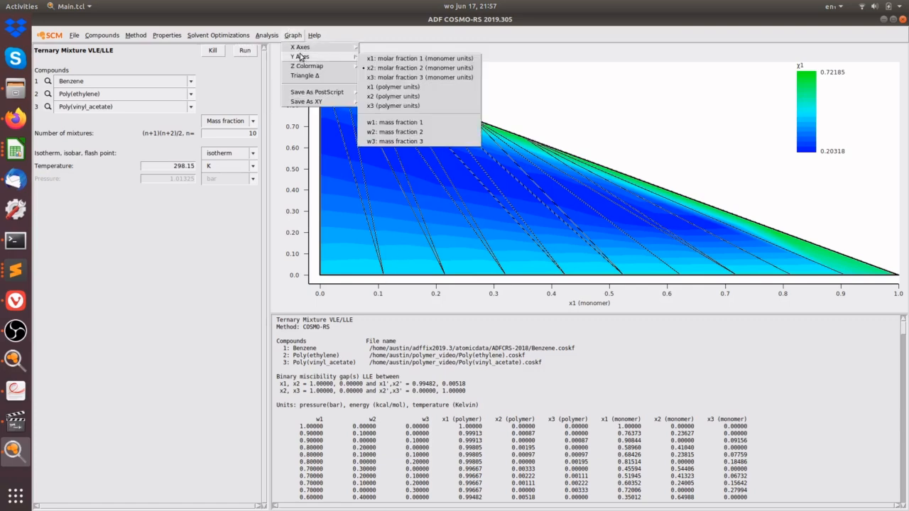
left_click(213, 264)
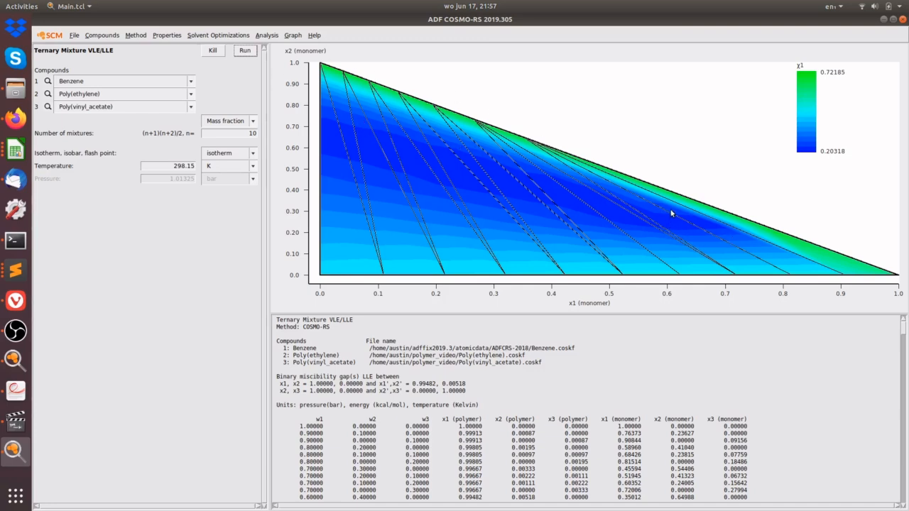
Step: Switch to polymer_video.pdf in the document viewer and go to its References page
left_click(8, 398)
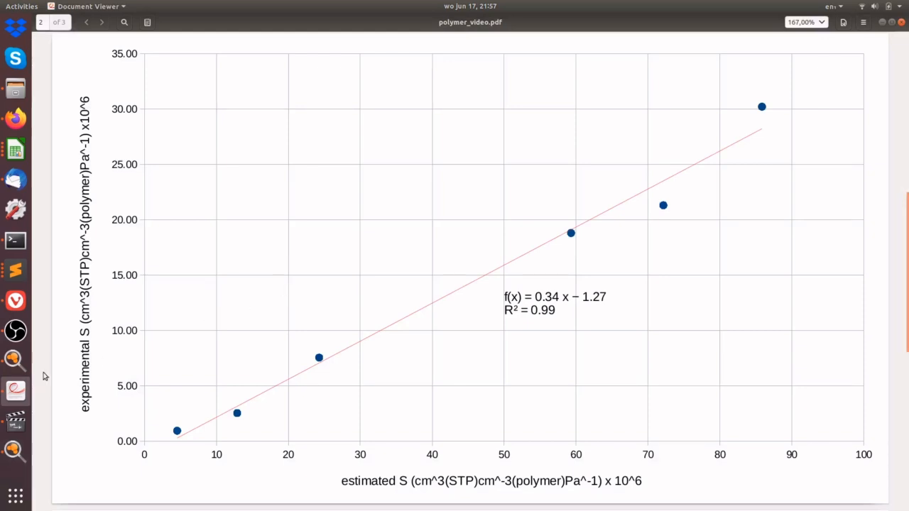
key("Page_Down")
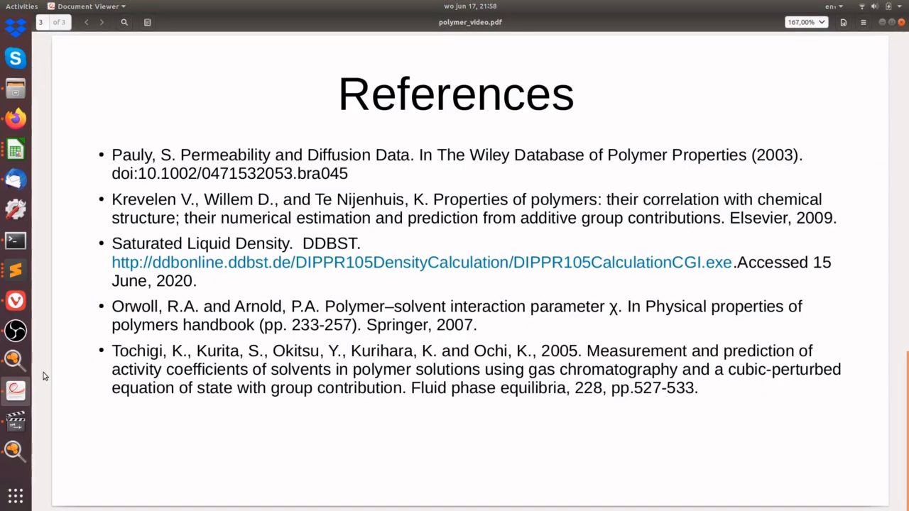